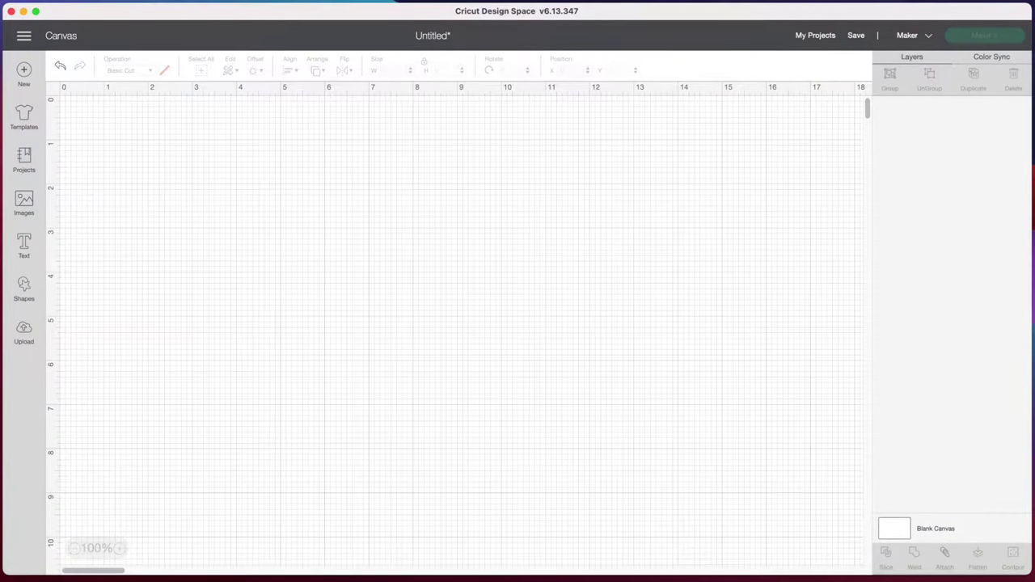
- Add the text 'Welcome' and set it in the August June font
click(25, 246)
text(Welcome)
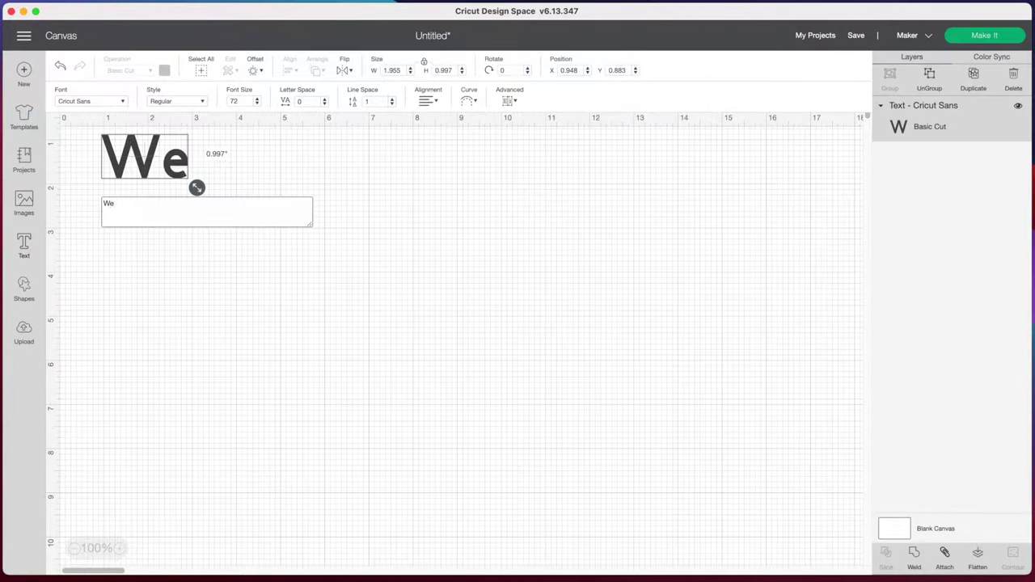
click(168, 283)
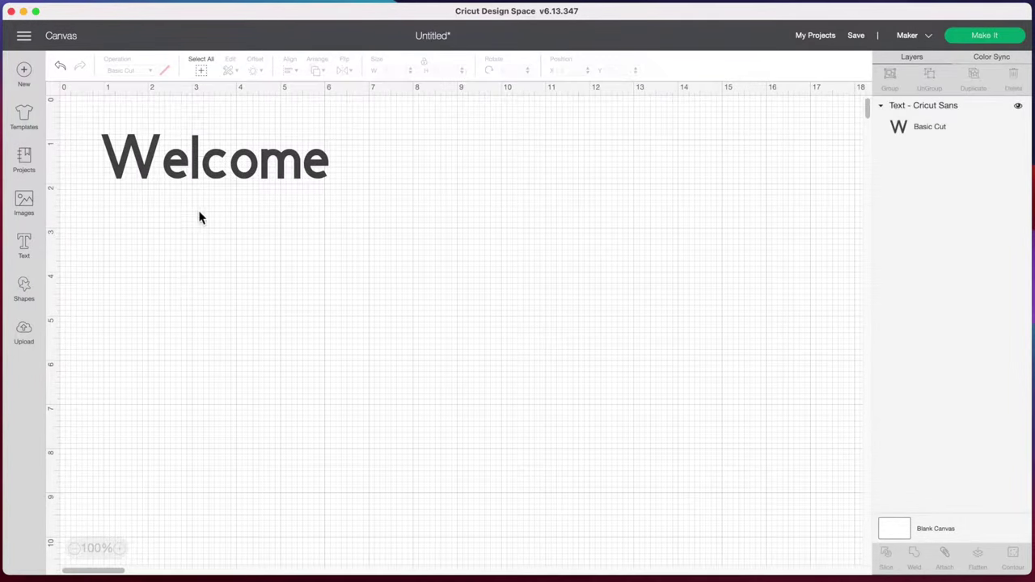
click(206, 162)
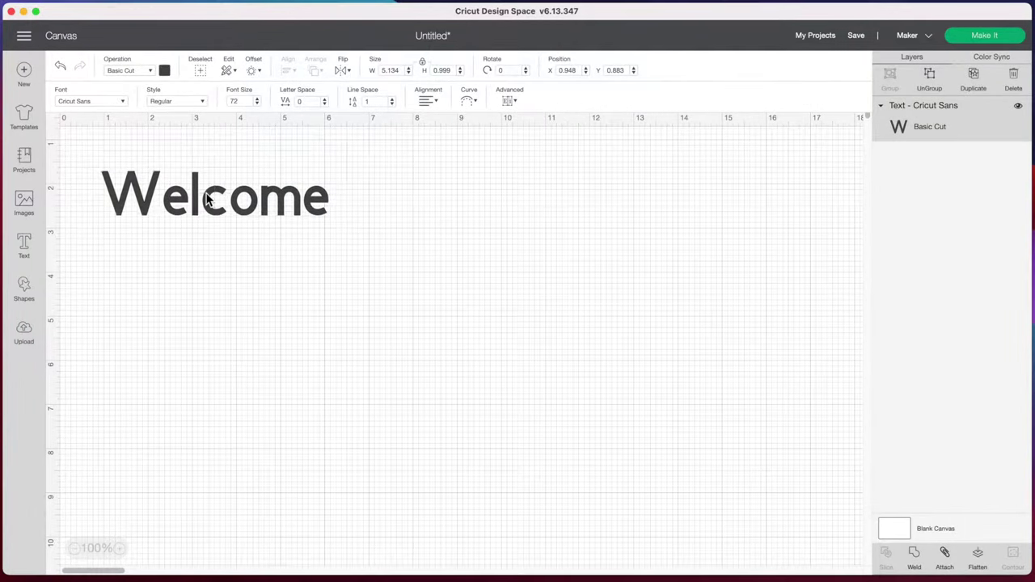
click(127, 106)
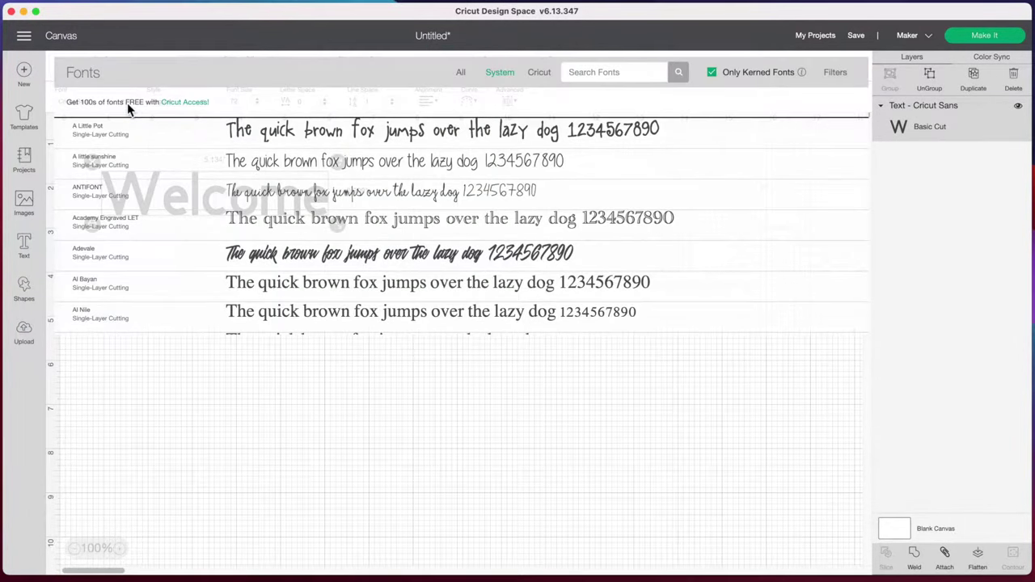
text(augu)
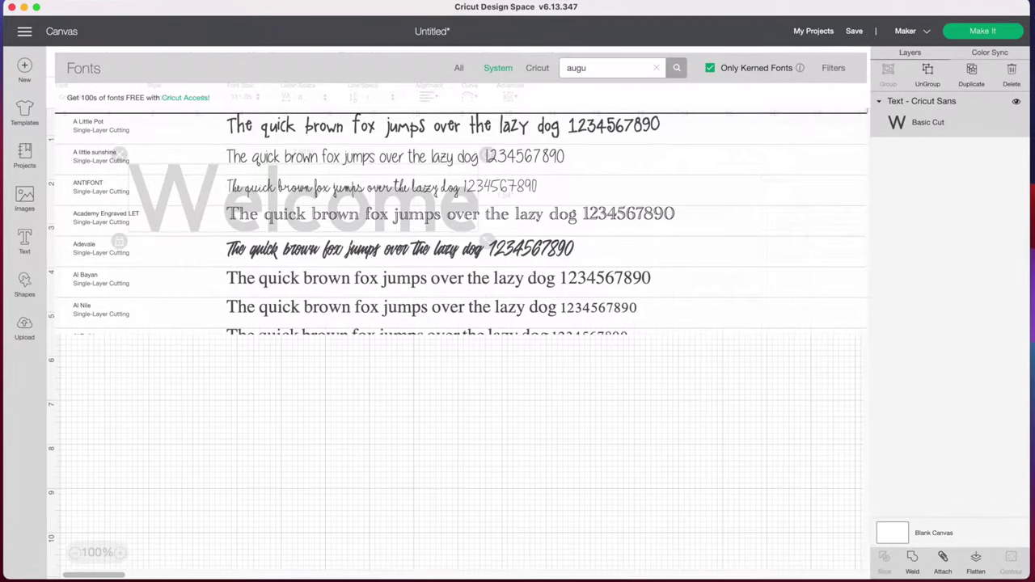
click(521, 123)
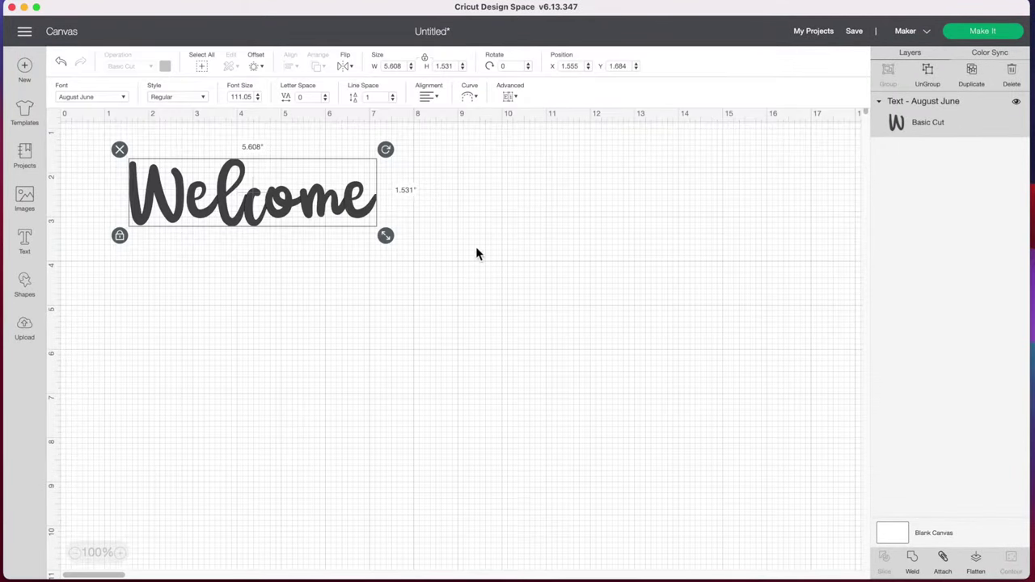
- Enlarge Welcome to about 8.203 by 2.24 inches and zoom the canvas to 125%
drag(386, 235, 445, 273)
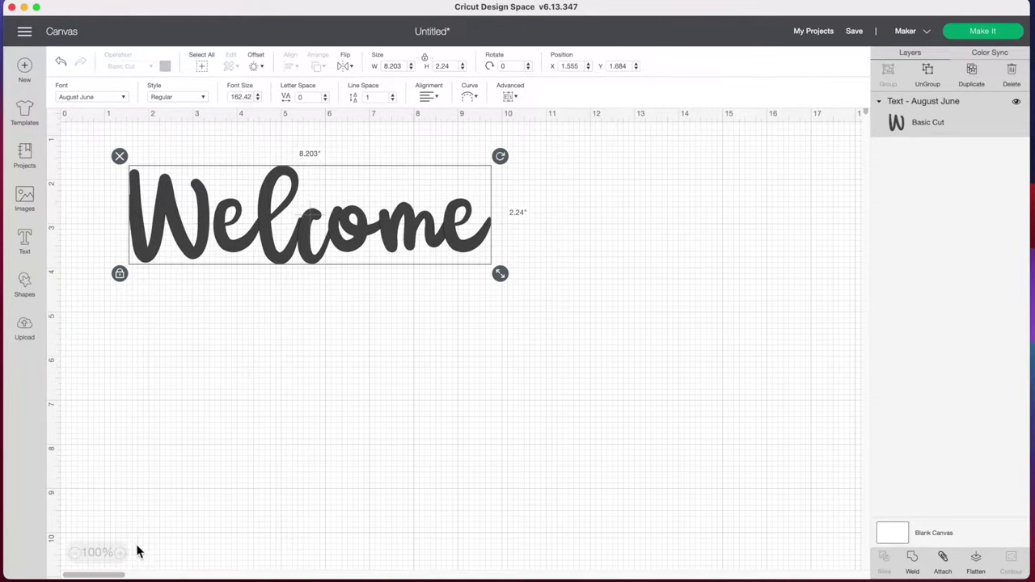
click(123, 555)
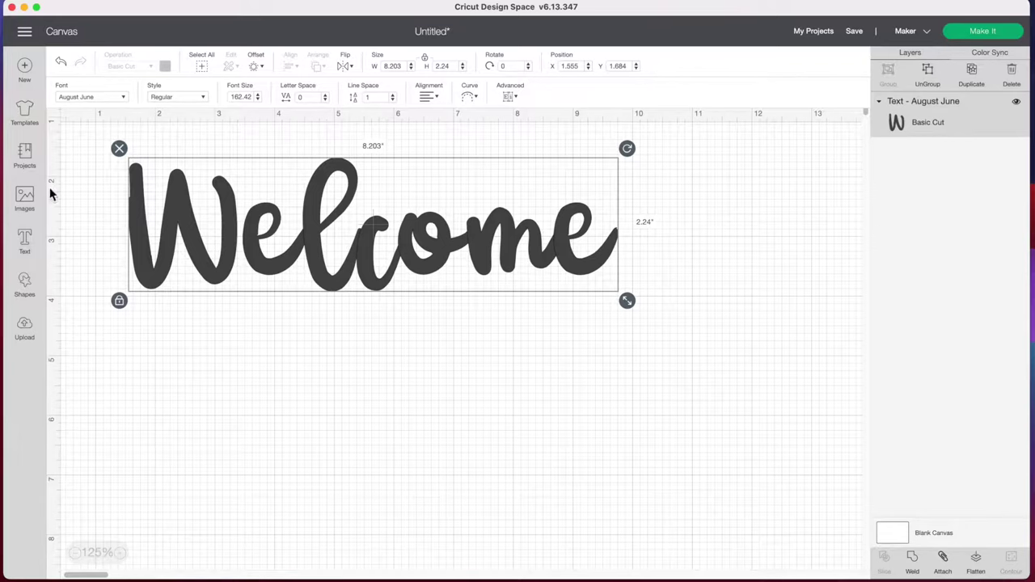
click(55, 117)
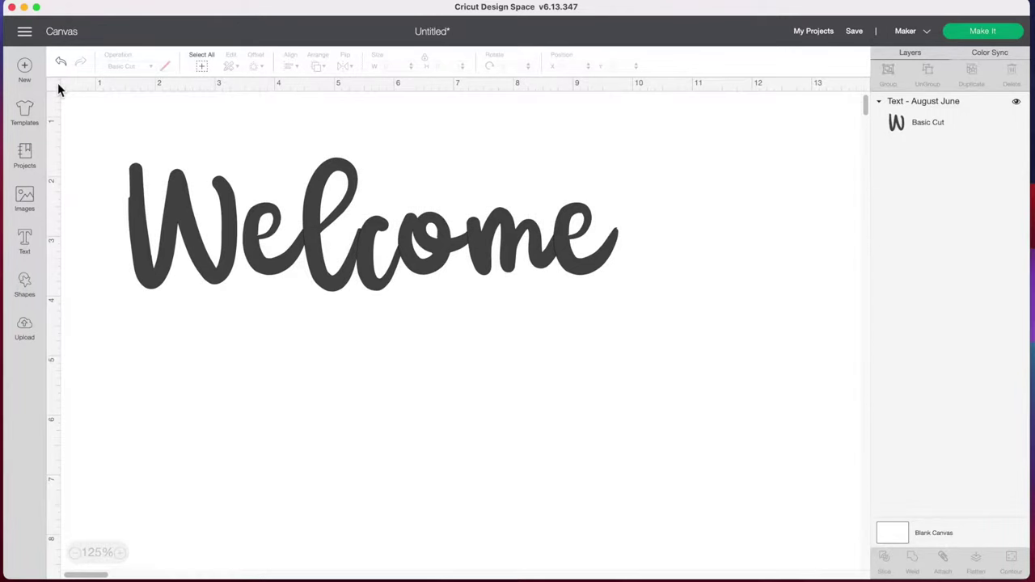
click(233, 273)
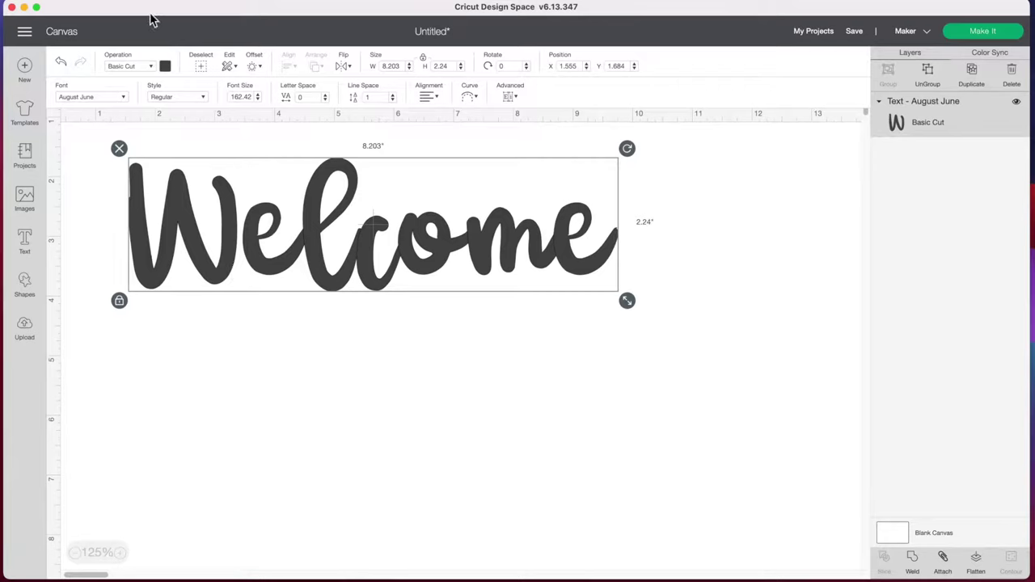
- Change the Welcome text's operation from cut to Draw with a Pen
click(156, 68)
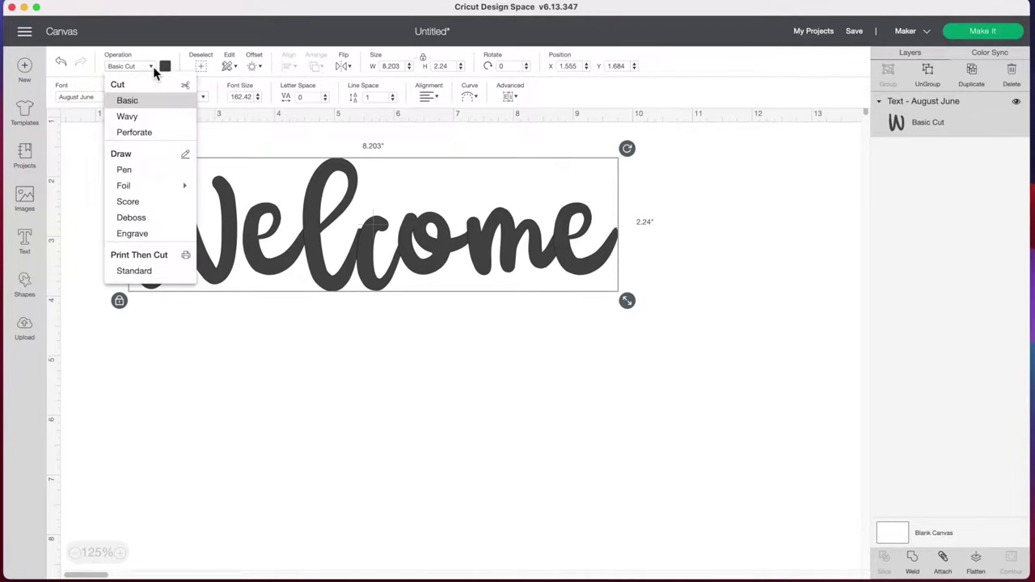
click(125, 171)
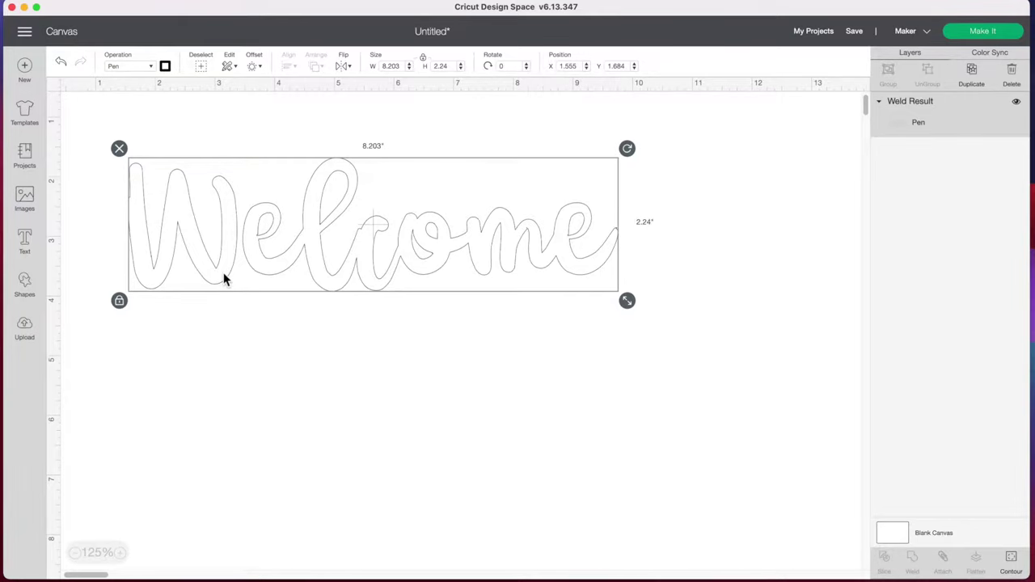
- Add a square below Welcome, unlock its proportions and stretch it into a long bar
click(25, 283)
click(74, 168)
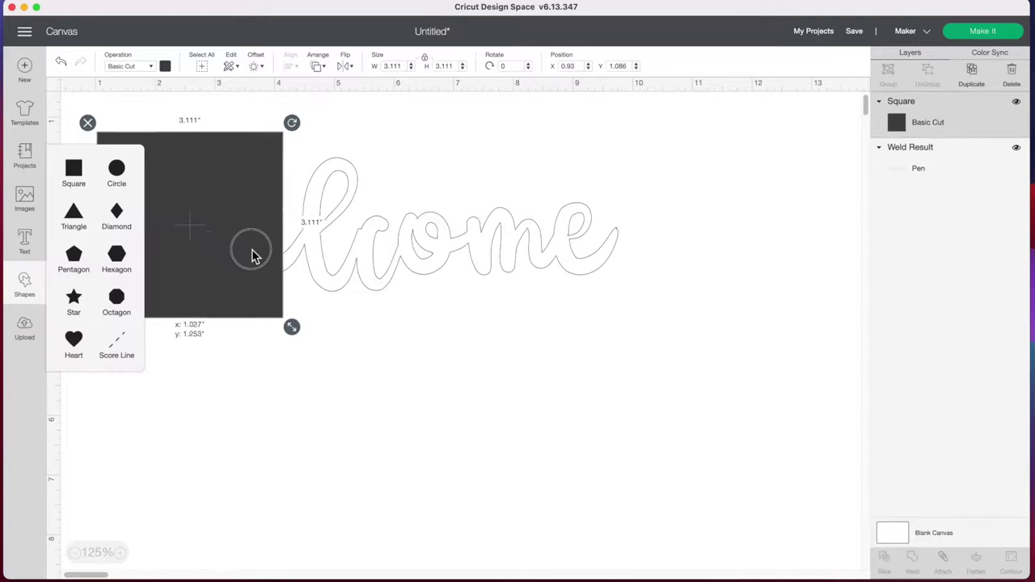
drag(254, 254, 360, 403)
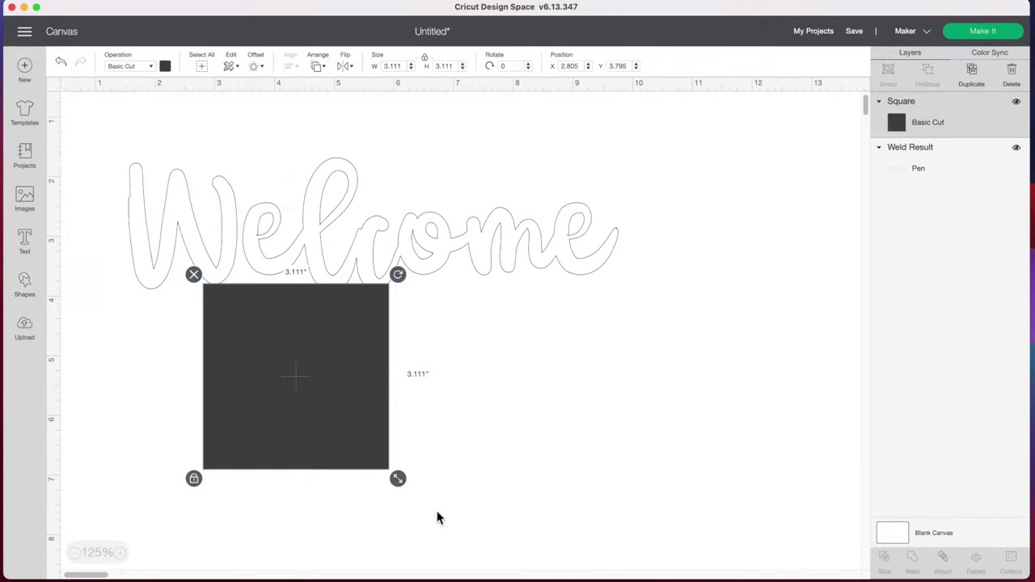
click(194, 482)
drag(398, 479, 785, 332)
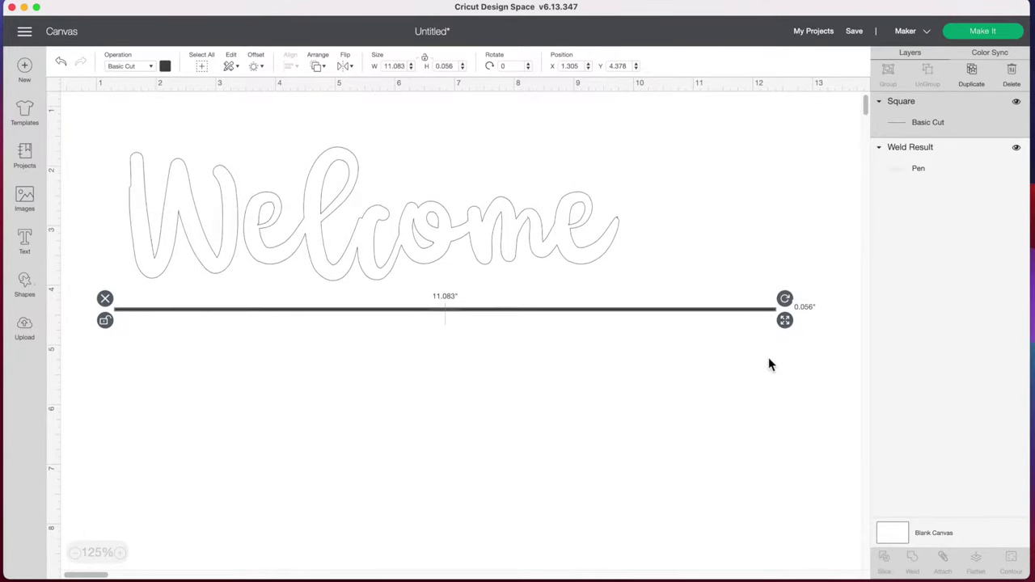
- Set the bar to Pen and thin it to an 11.097 x 0.014-inch hairline under Welcome
click(154, 66)
click(134, 97)
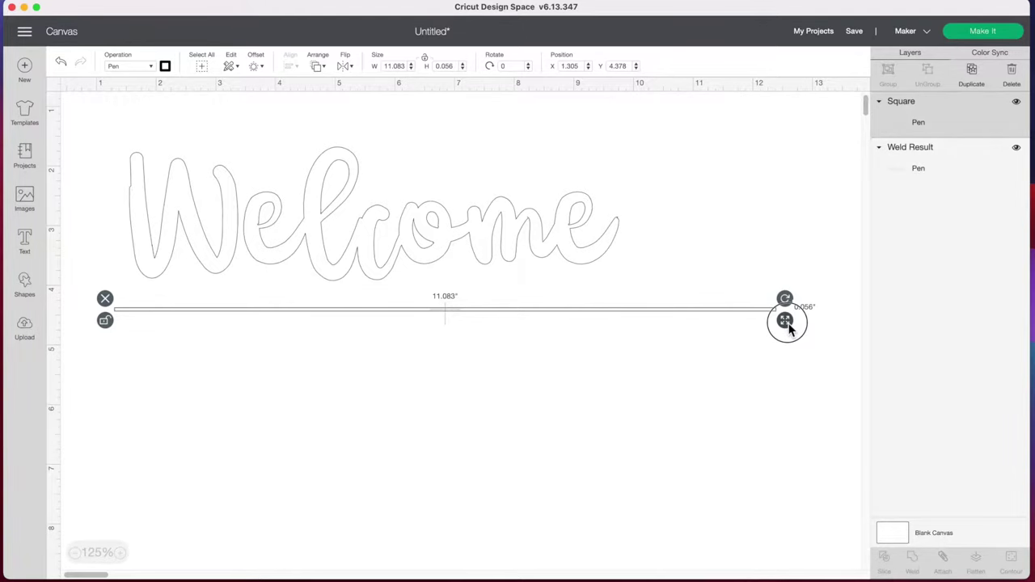
drag(788, 326, 790, 323)
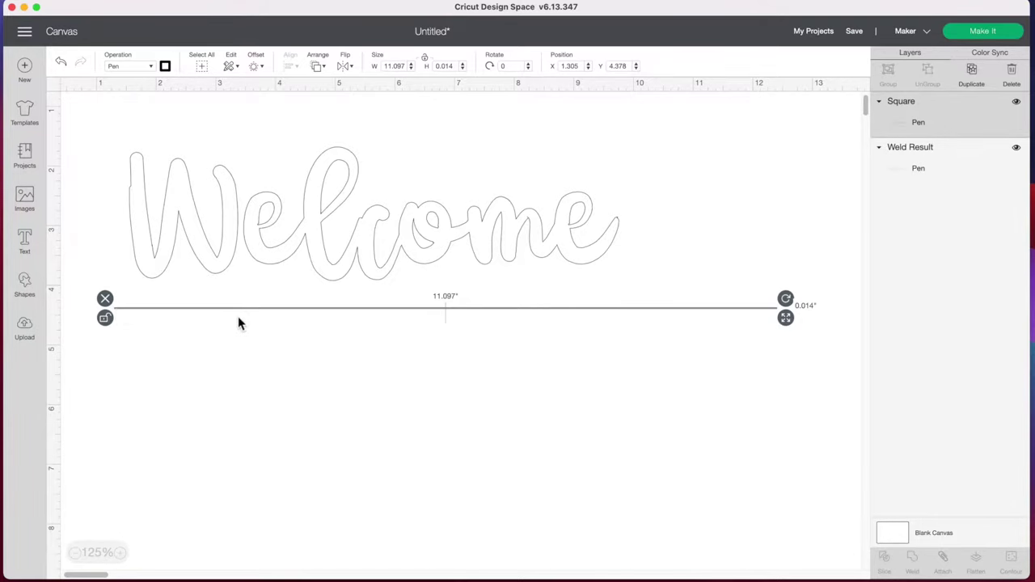
drag(654, 314, 640, 310)
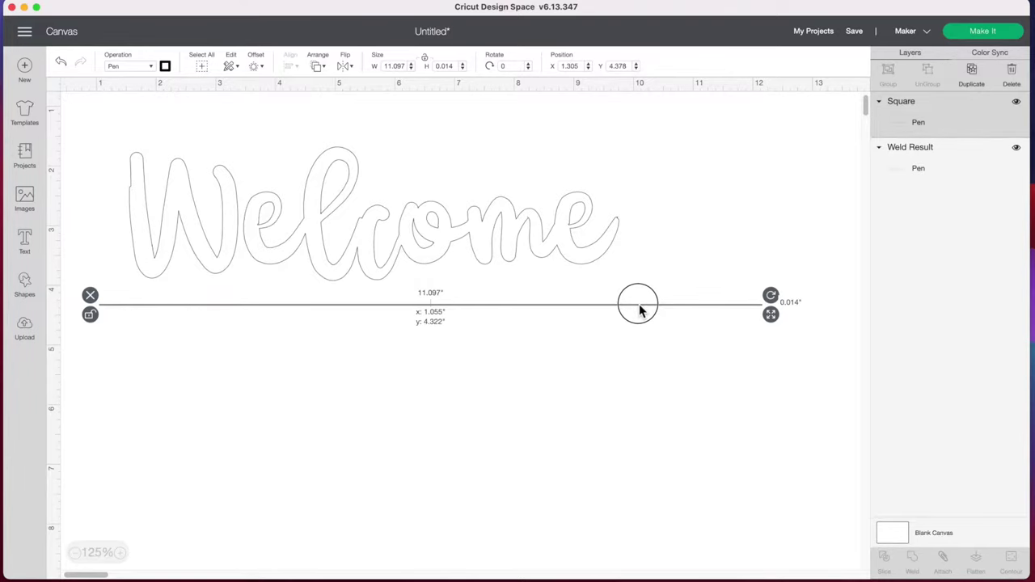
drag(640, 310, 641, 308)
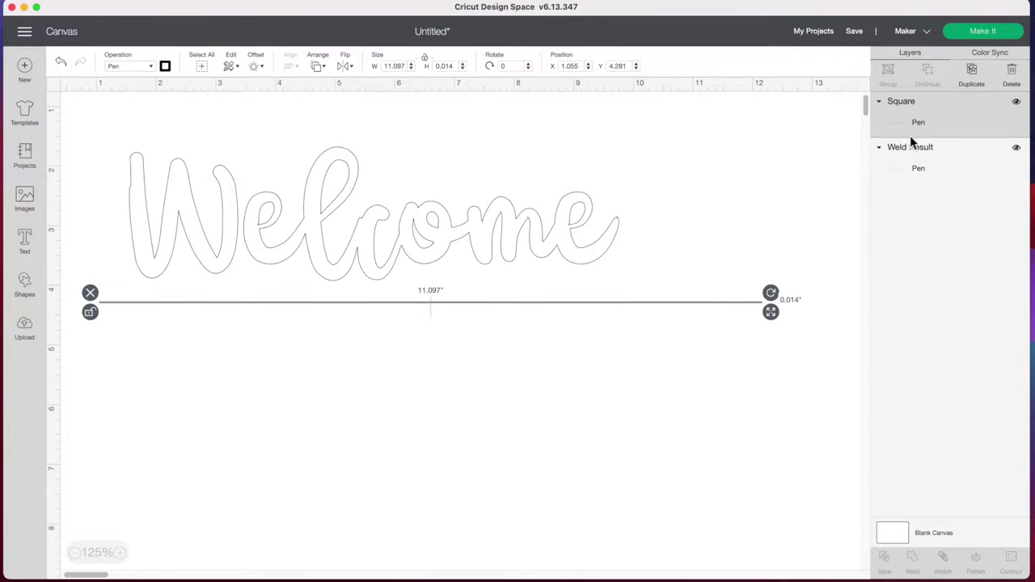
- Make several stacked copies of the hairline line
click(974, 74)
click(975, 76)
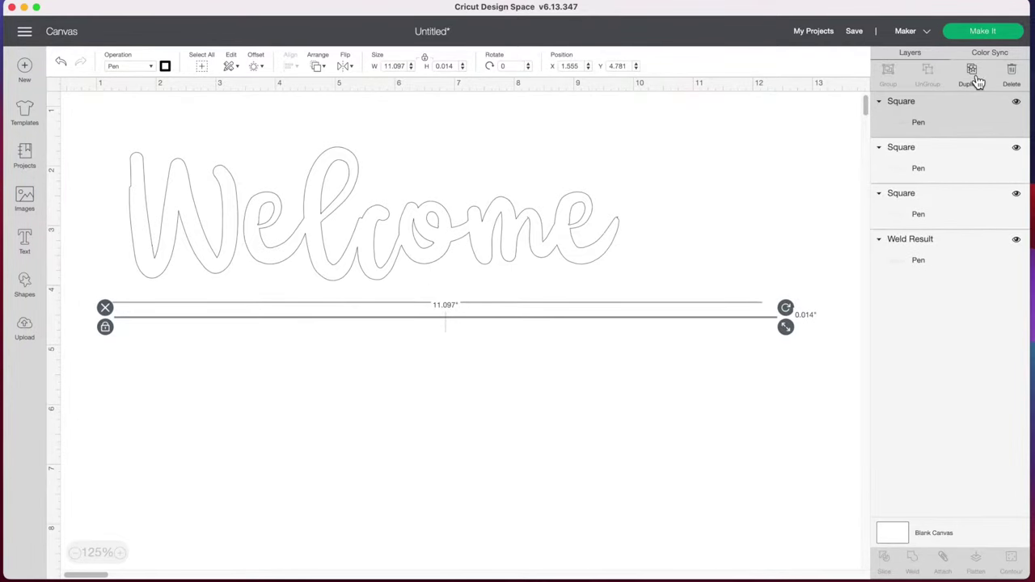
click(975, 76)
click(976, 78)
click(977, 77)
click(976, 78)
click(976, 78)
click(977, 78)
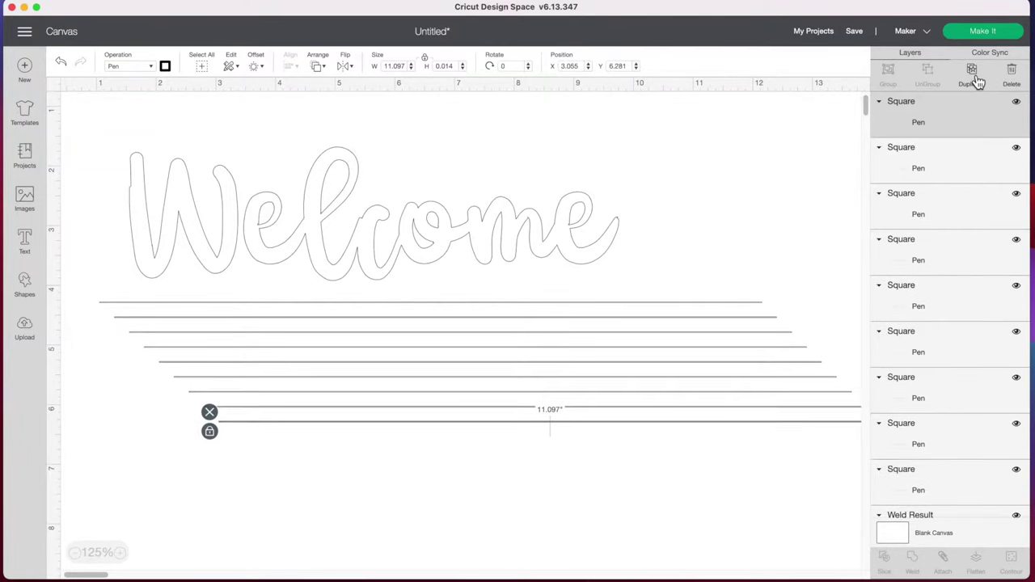
click(977, 77)
- Distribute all the lines evenly top to bottom, then duplicate the whole set
drag(791, 480, 739, 296)
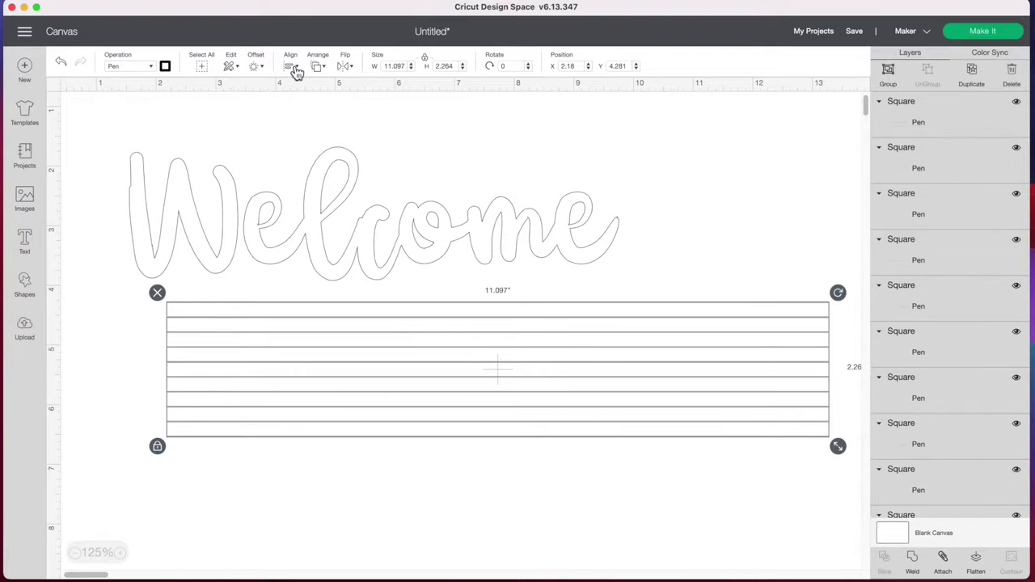
click(292, 68)
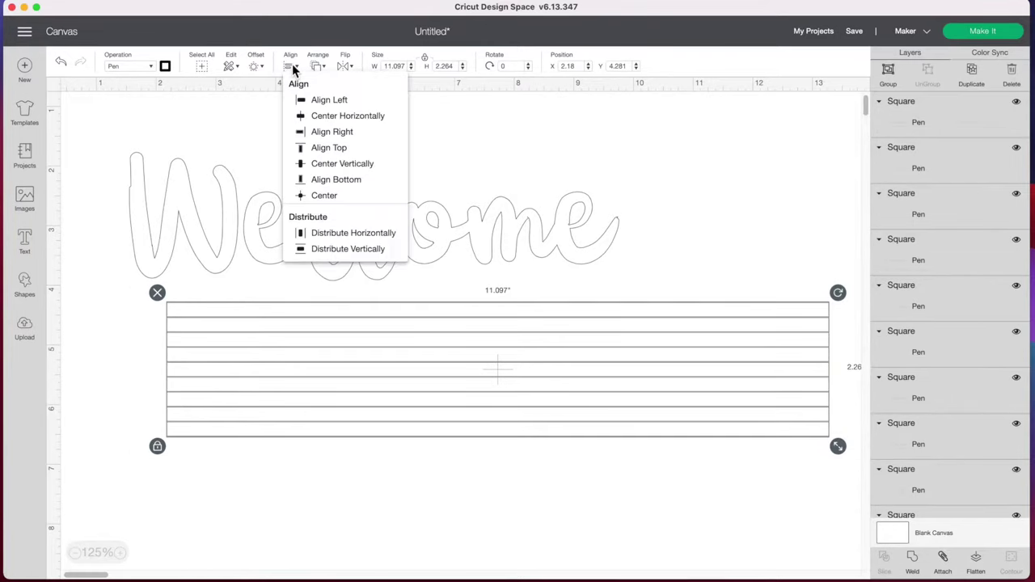
click(334, 249)
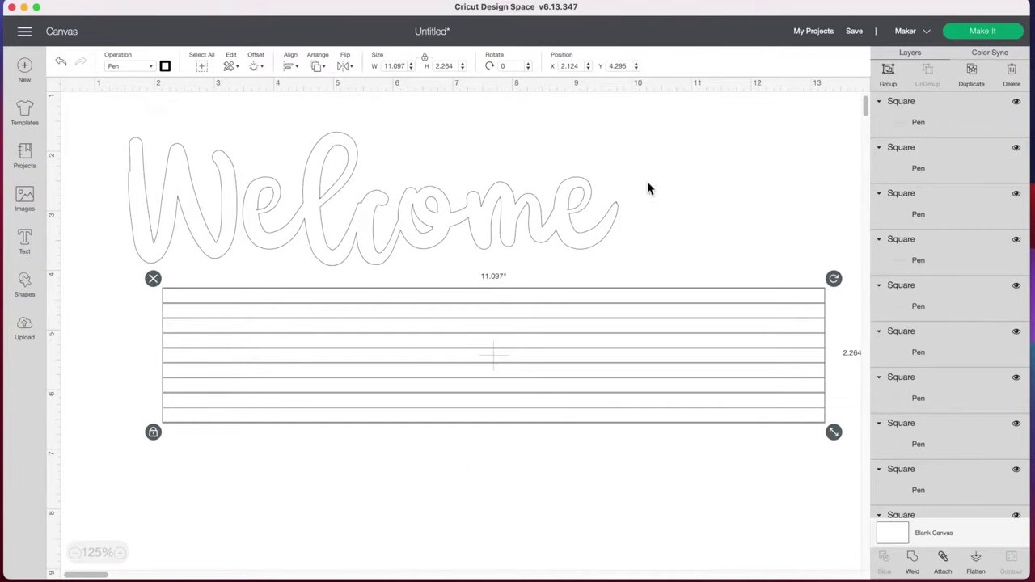
click(974, 81)
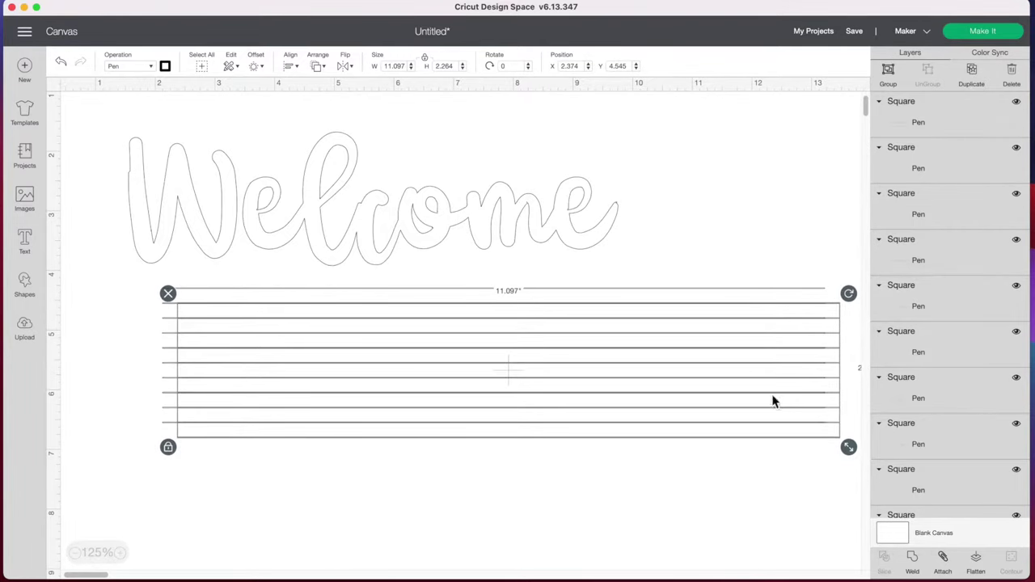
- Interleave the copied lines with the originals, then center them horizontally and distribute them vertically
drag(815, 442, 803, 434)
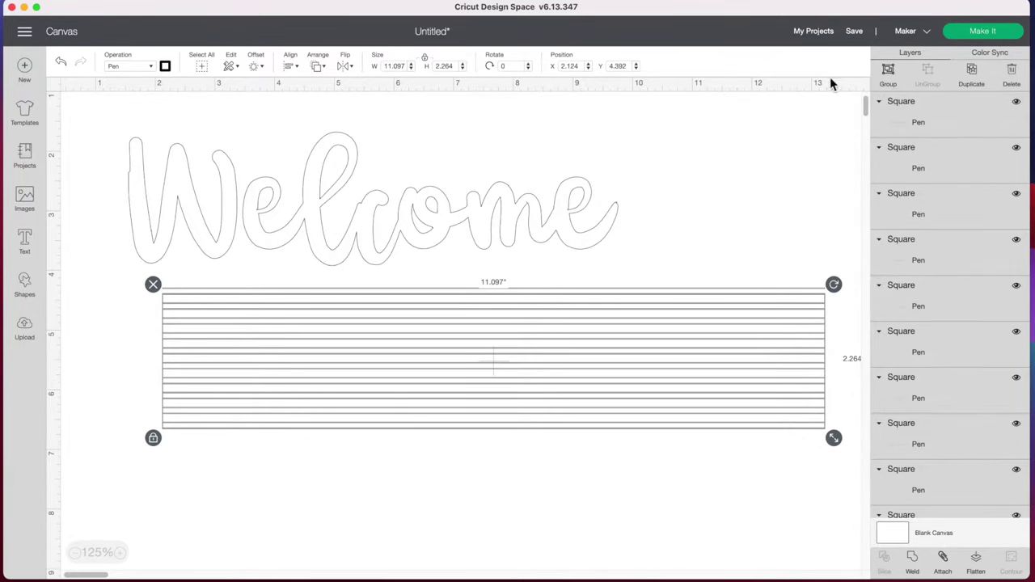
click(975, 81)
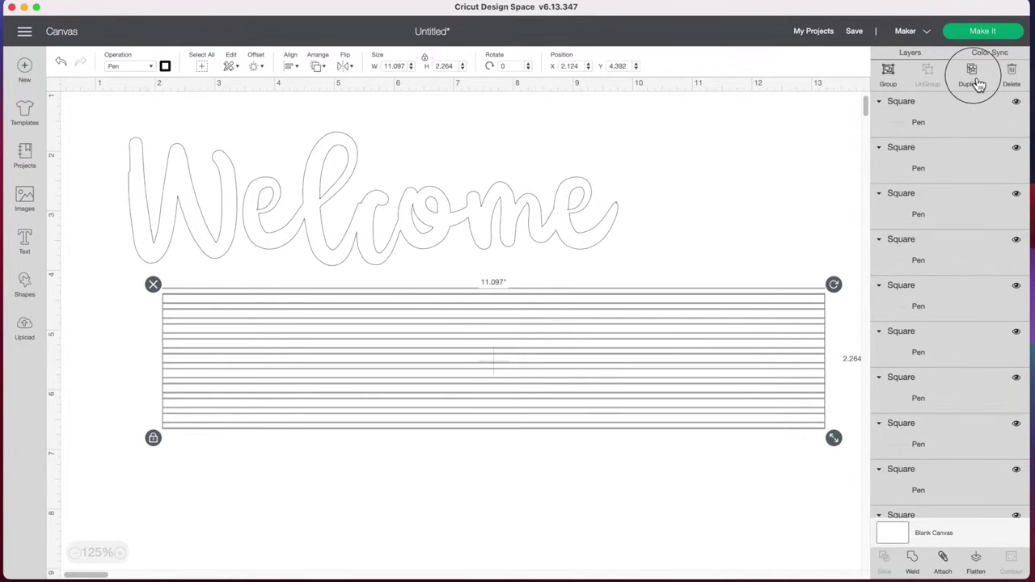
mouse_move(778, 431)
mouse_down()
mouse_move(776, 444)
mouse_move(763, 435)
mouse_move(762, 444)
mouse_move(760, 429)
mouse_up()
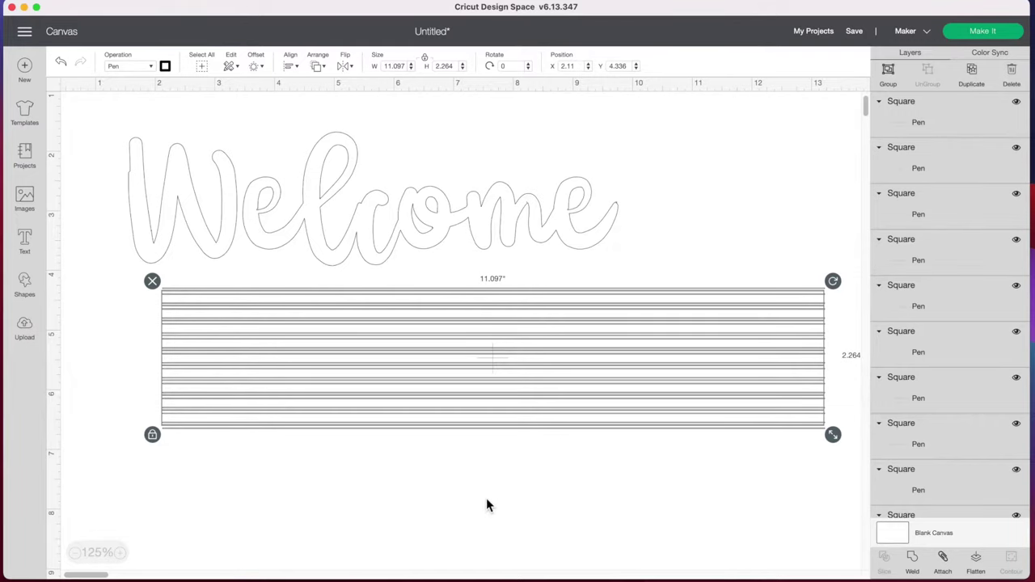
click(410, 494)
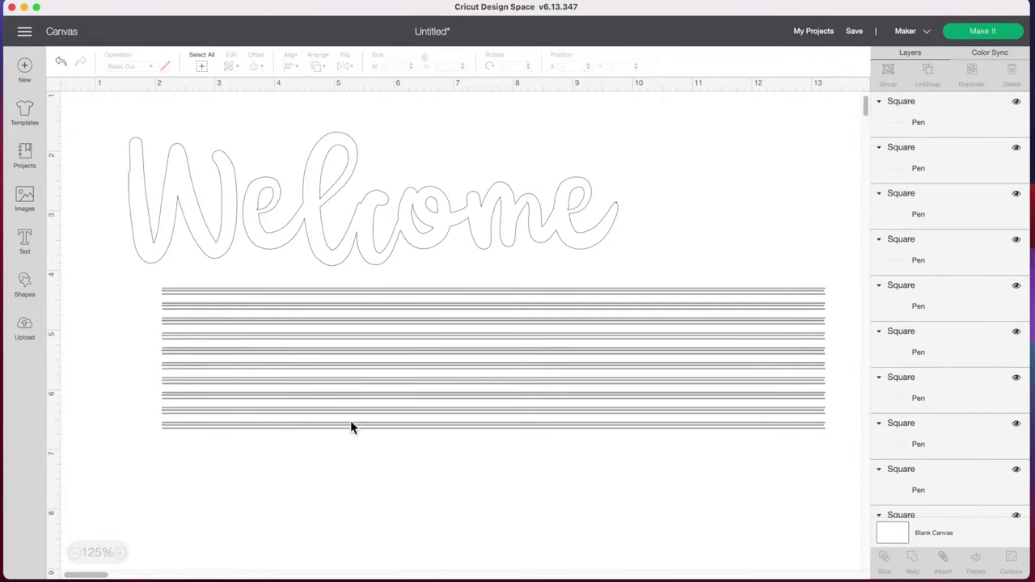
drag(116, 281, 289, 467)
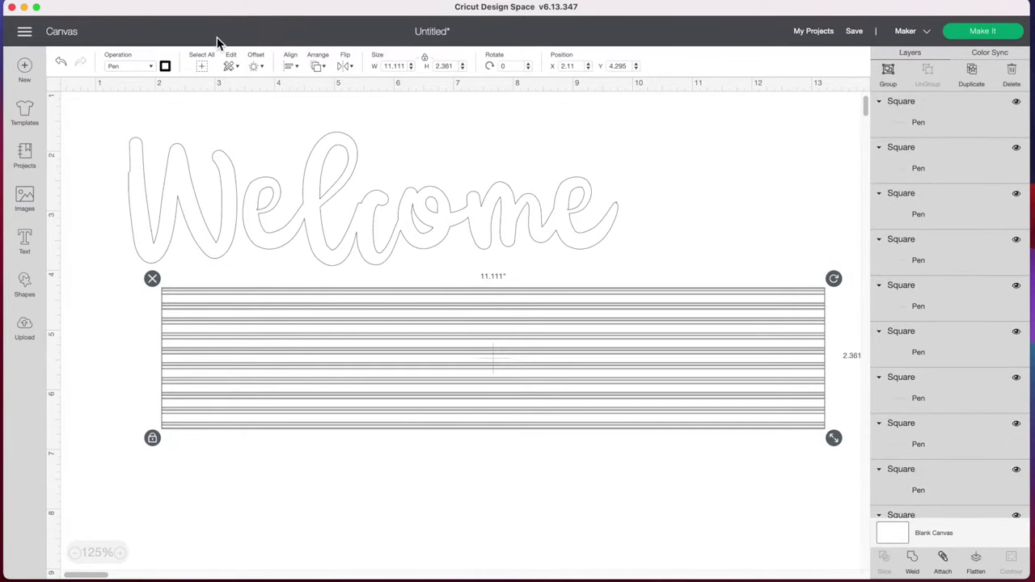
click(295, 68)
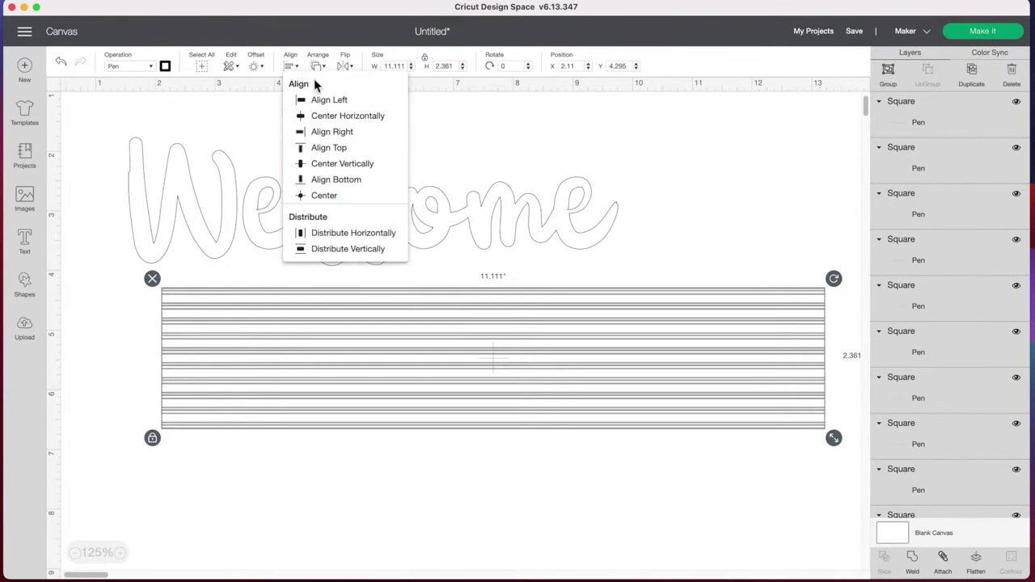
click(331, 117)
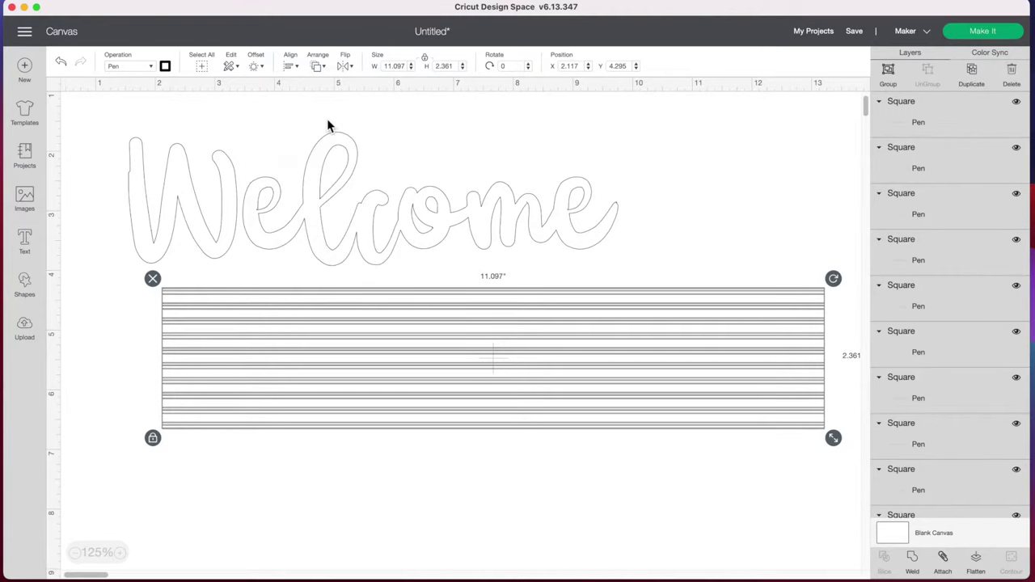
click(289, 68)
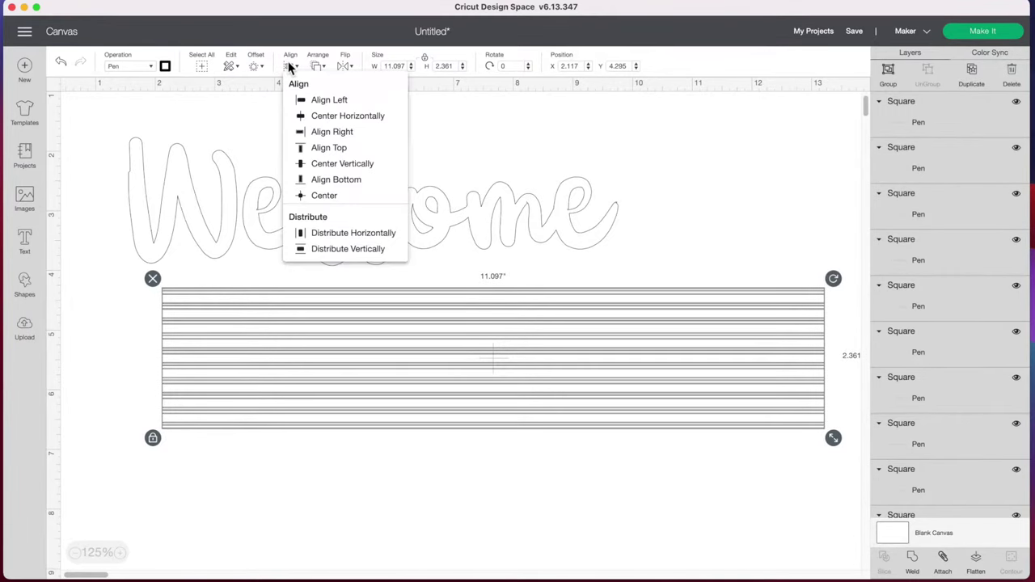
click(350, 252)
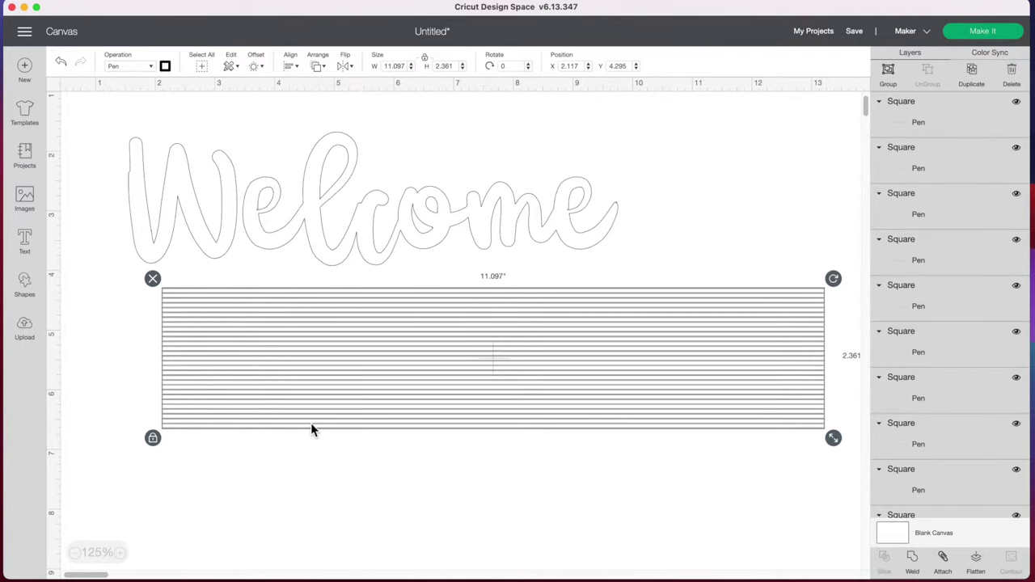
- Duplicate the full set again, slot it between the lines, and redistribute everything vertically
click(971, 72)
drag(838, 361, 823, 350)
click(704, 445)
drag(701, 466, 747, 245)
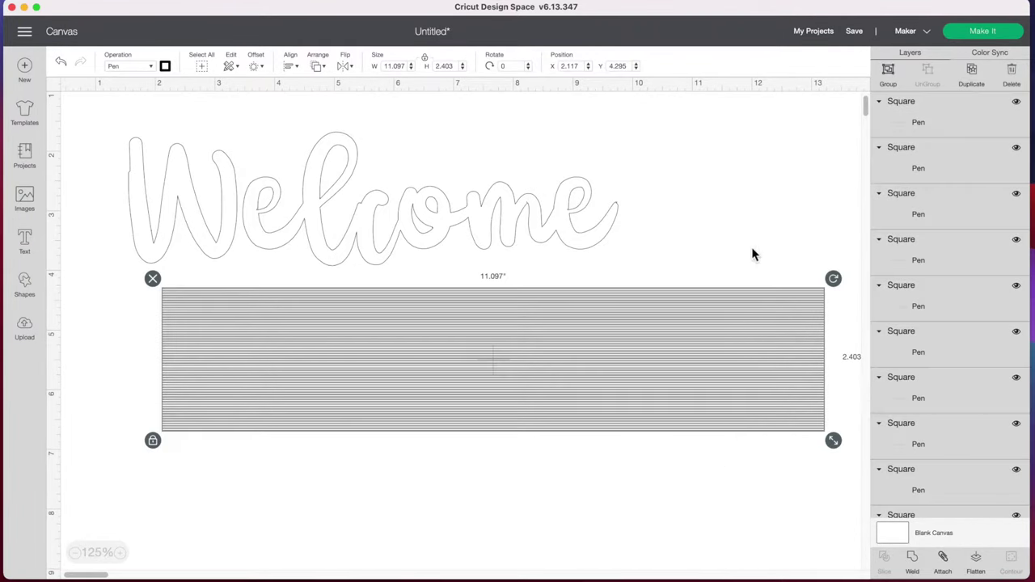
click(291, 66)
click(348, 249)
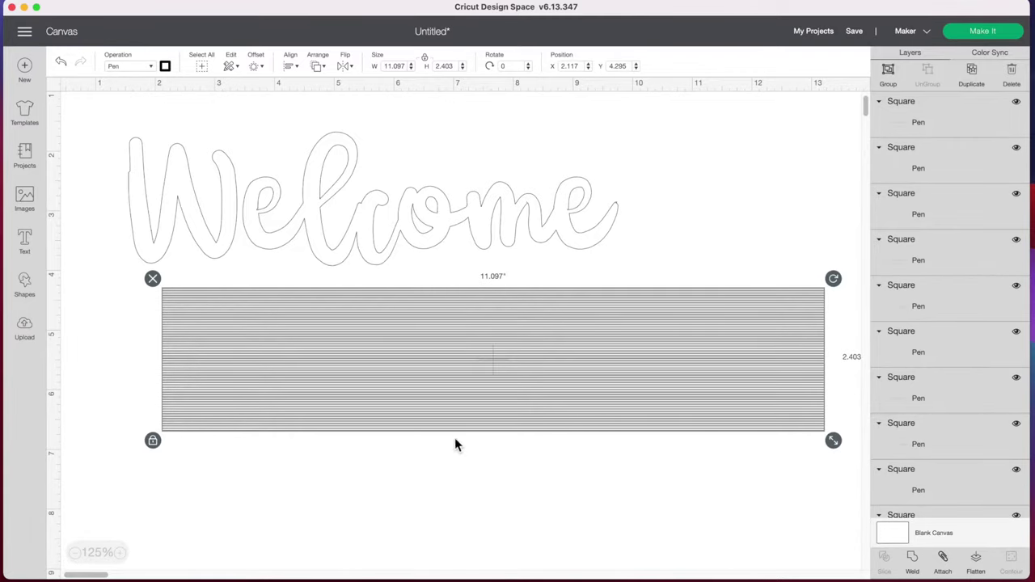
- Weld all the thin lines into one striped block and move it left to X 1.423, Y 4.225
click(312, 546)
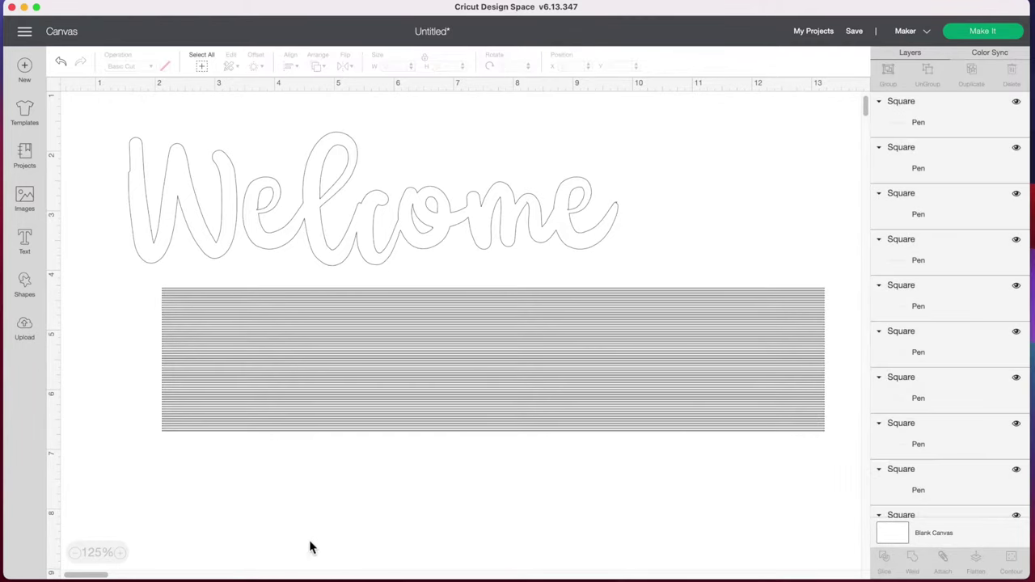
drag(124, 285, 241, 487)
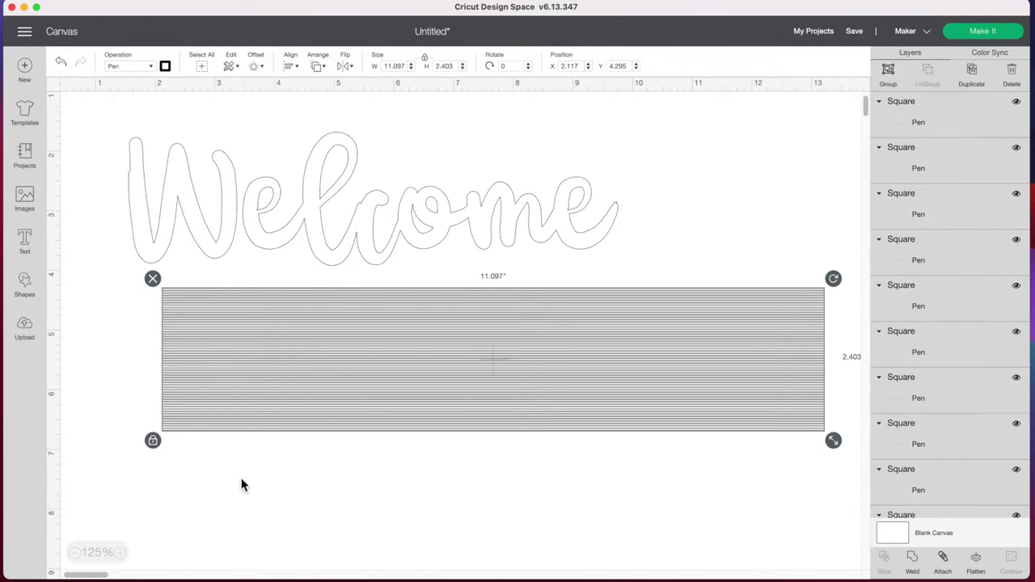
click(917, 569)
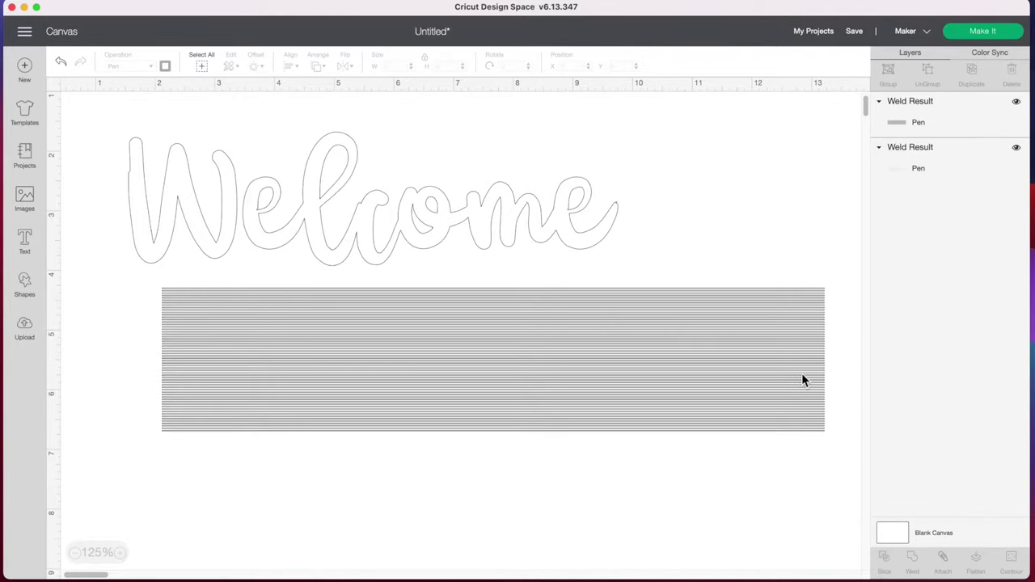
drag(802, 373, 761, 374)
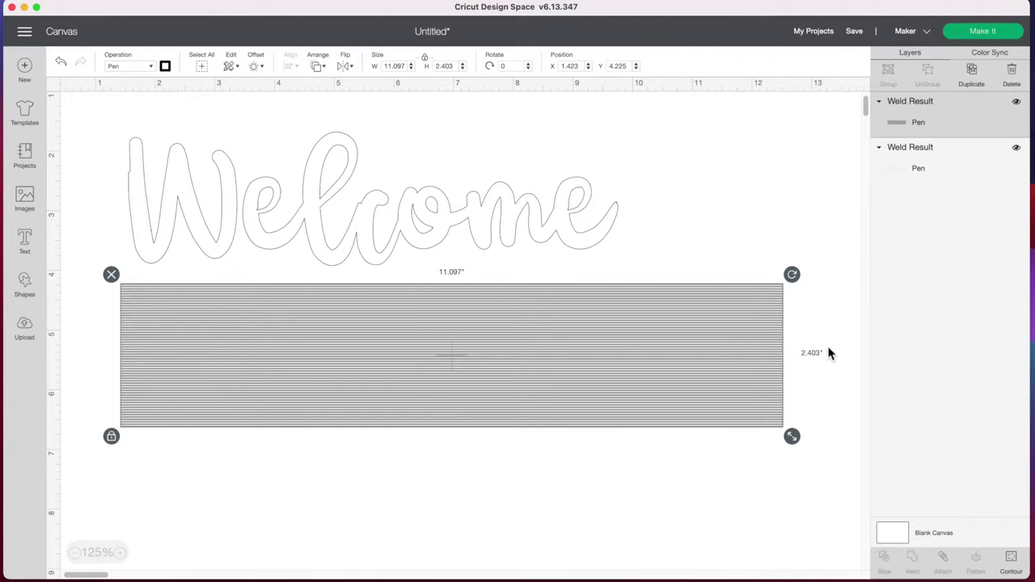
- Shrink the Welcome outline, place it over the striped block, and tilt it to 351.79°
drag(417, 228, 467, 228)
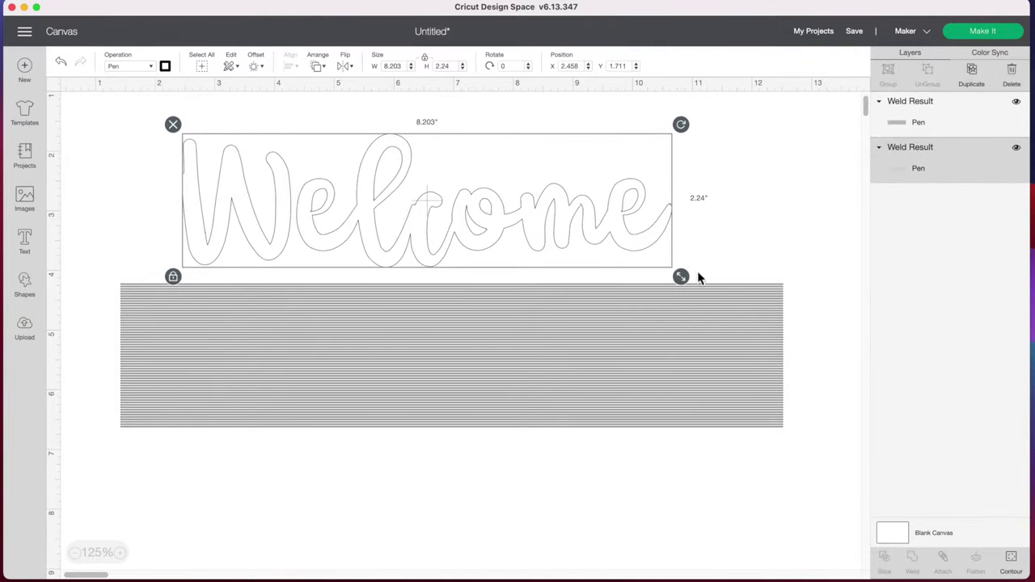
drag(683, 278, 574, 224)
drag(439, 179, 472, 354)
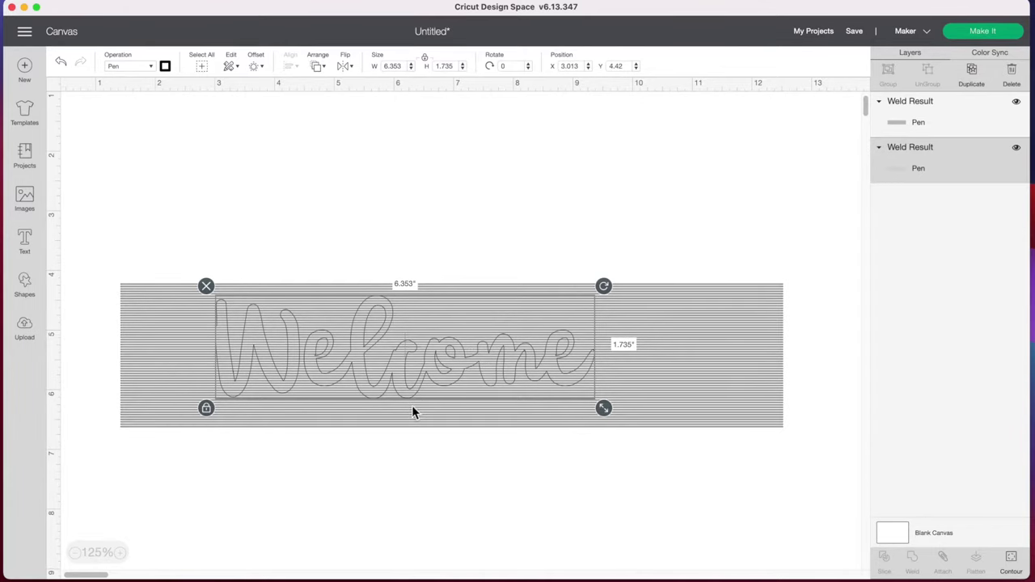
scroll(275, 348, right, 1)
scroll(275, 348, down, 1)
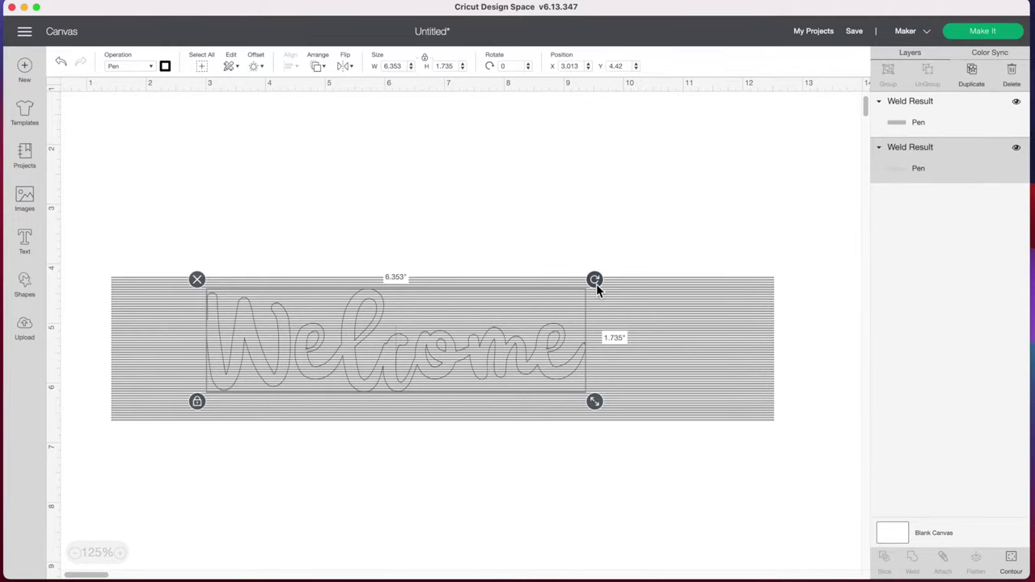
drag(596, 284, 590, 255)
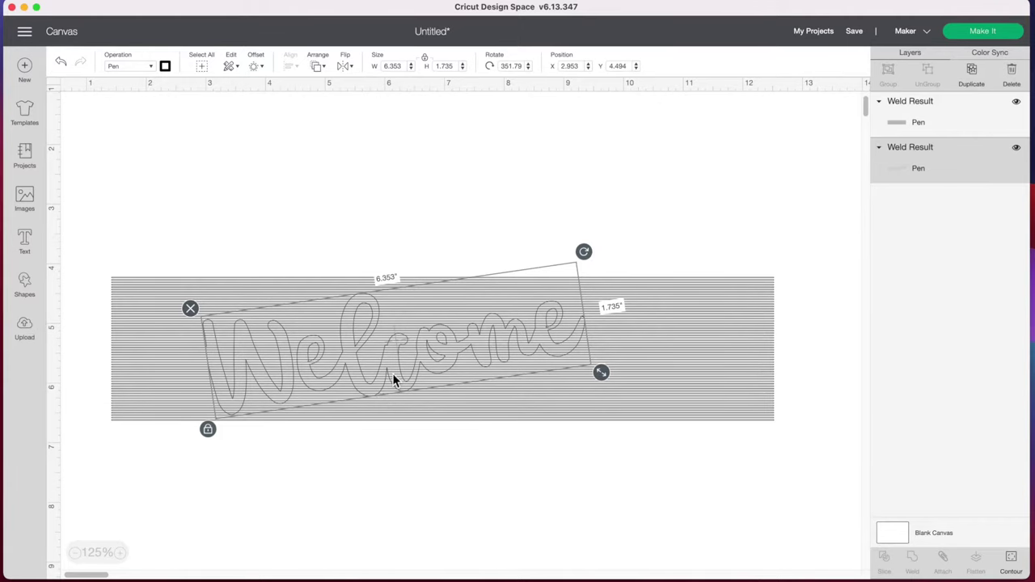
drag(393, 377, 393, 377)
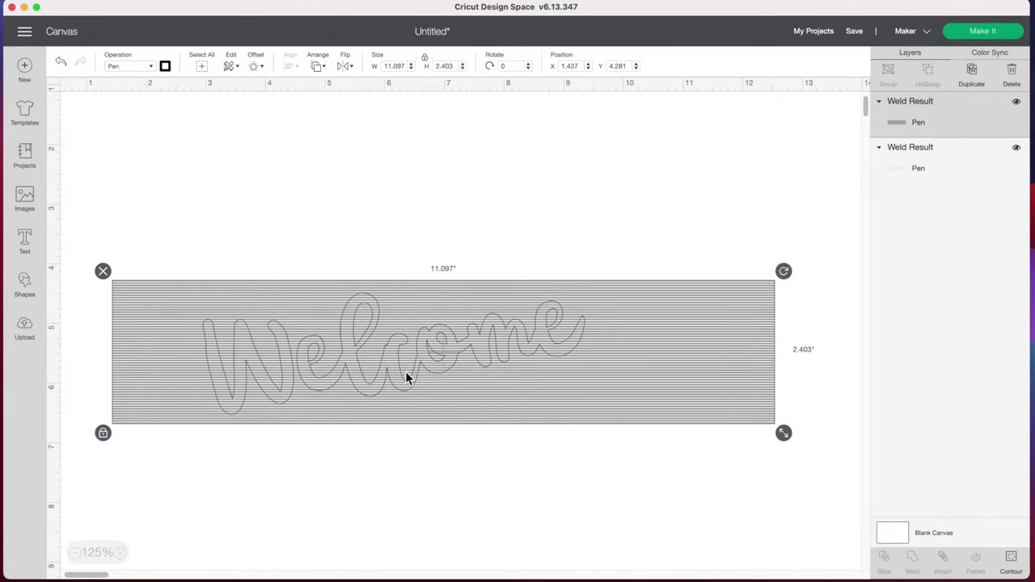
- Duplicate the outlined Welcome and move the copy above the line rectangle
click(928, 169)
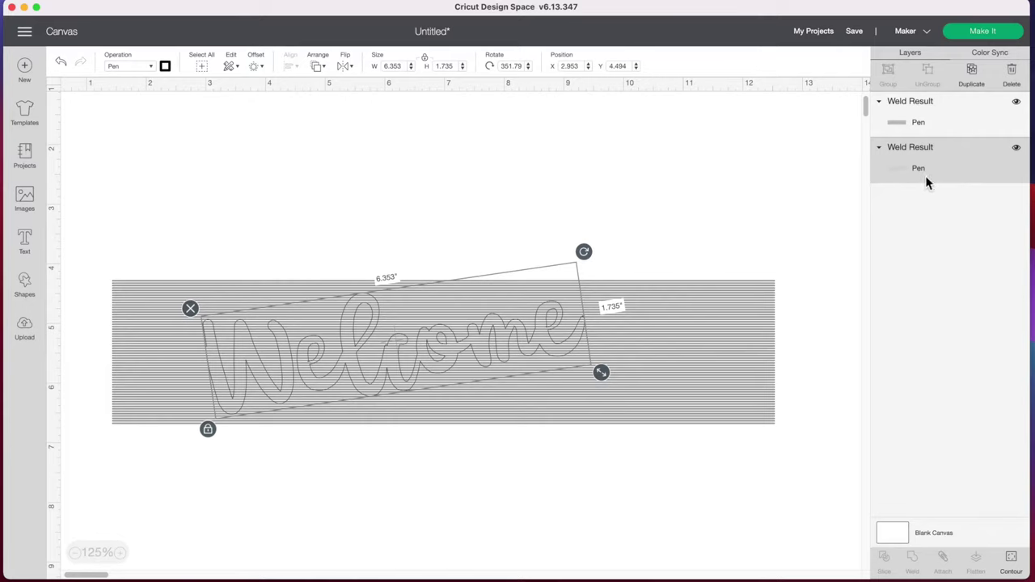
click(974, 84)
drag(529, 375, 469, 196)
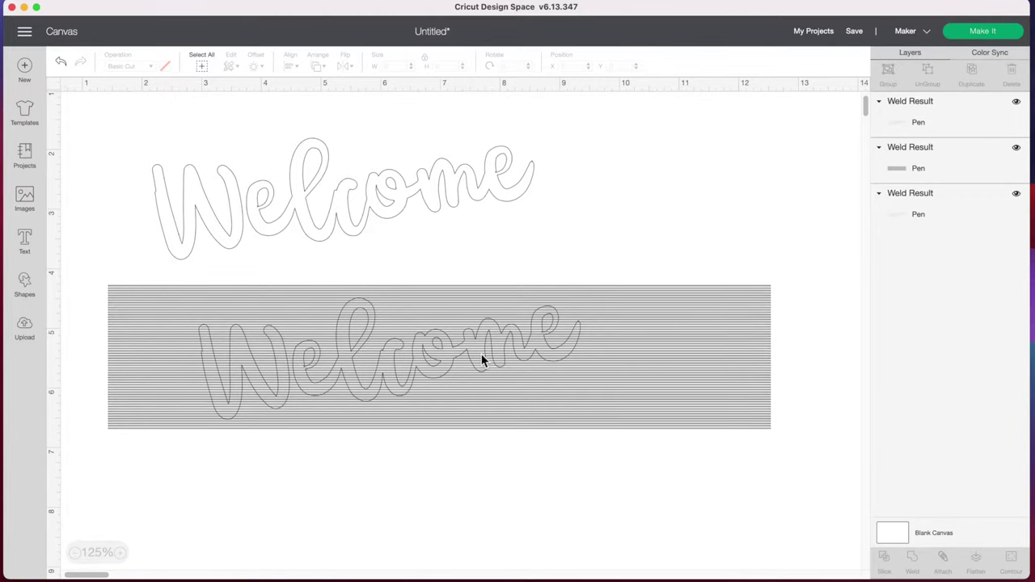
- Slice the line rectangle with Welcome and delete the rectangle with Welcome cut out
drag(486, 483, 406, 296)
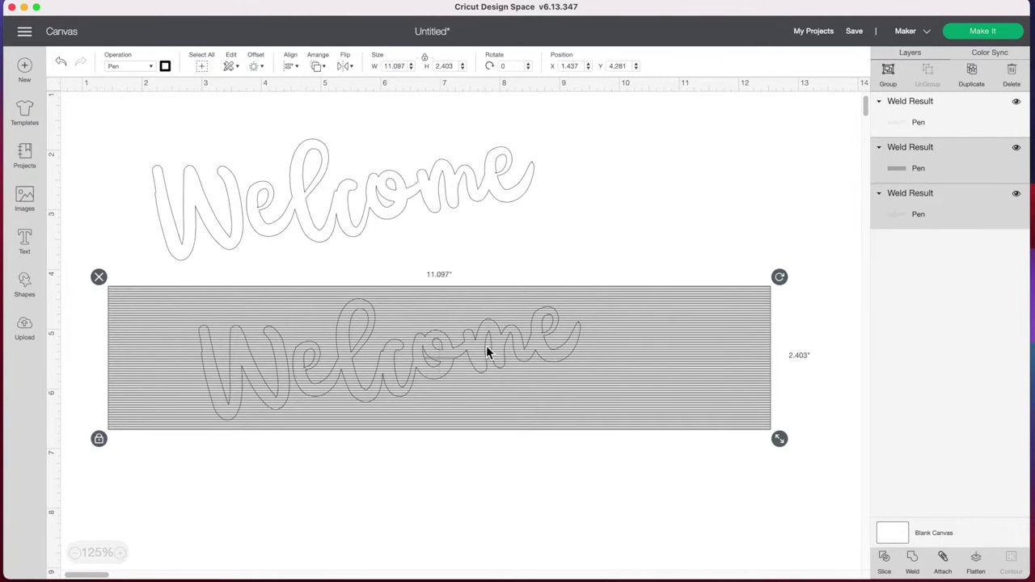
click(886, 566)
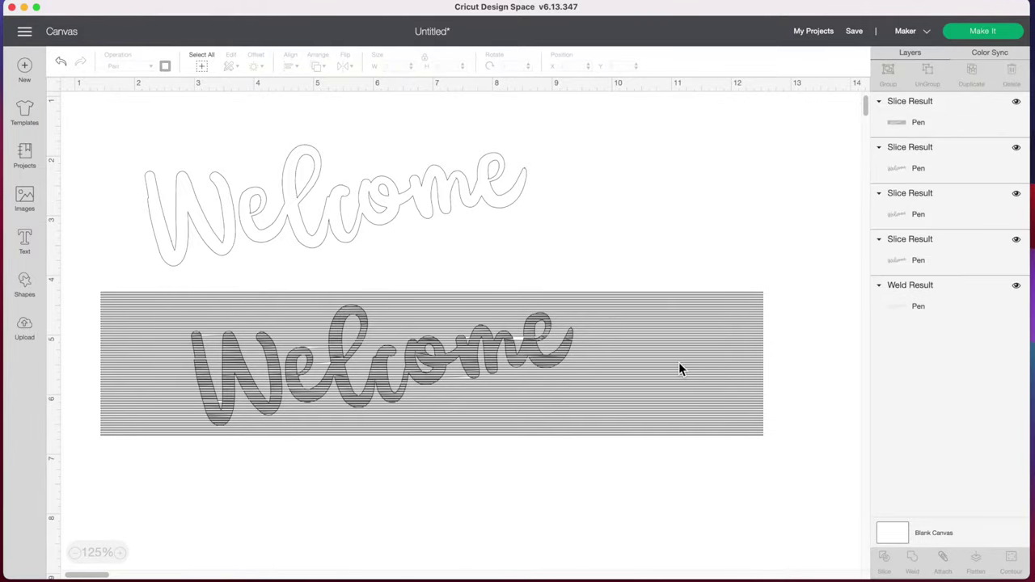
drag(679, 363, 680, 479)
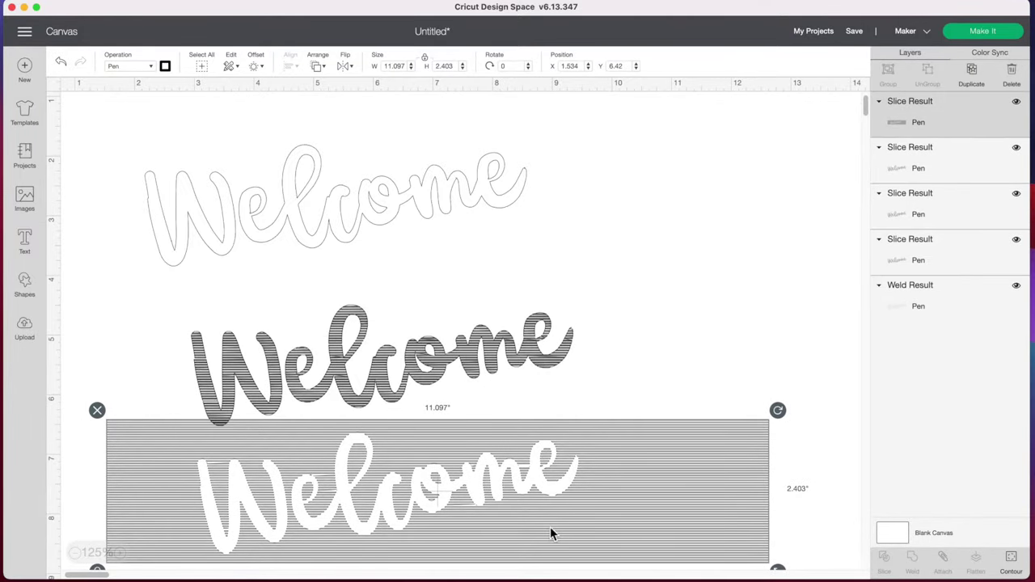
click(97, 411)
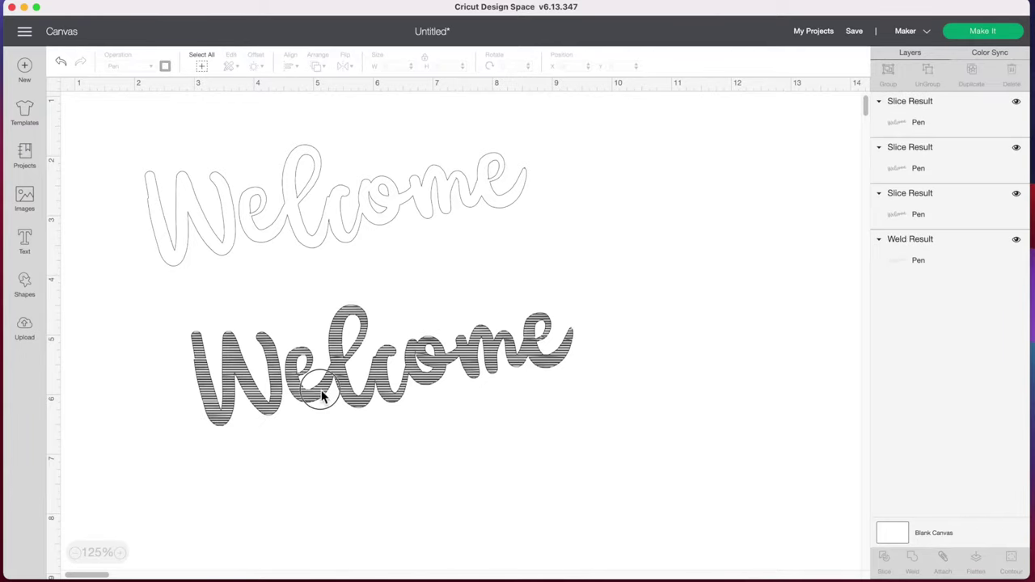
- Delete the extra slice pieces and move the line-filled Welcome (6.395 x 2.003 in) toward the page centre
drag(322, 395, 323, 506)
drag(409, 402, 354, 399)
drag(597, 299, 603, 303)
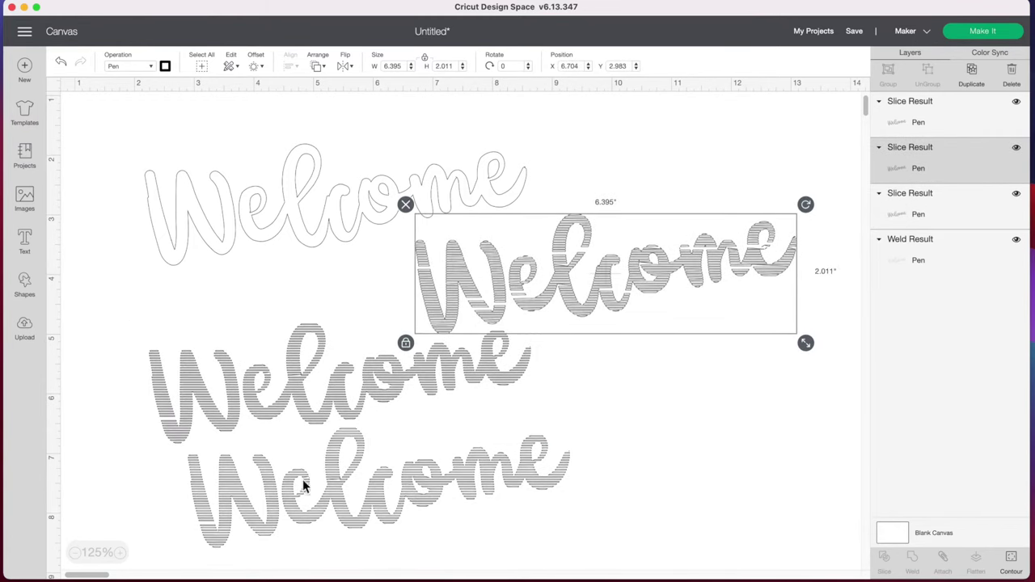
drag(296, 383, 261, 363)
drag(597, 292, 628, 289)
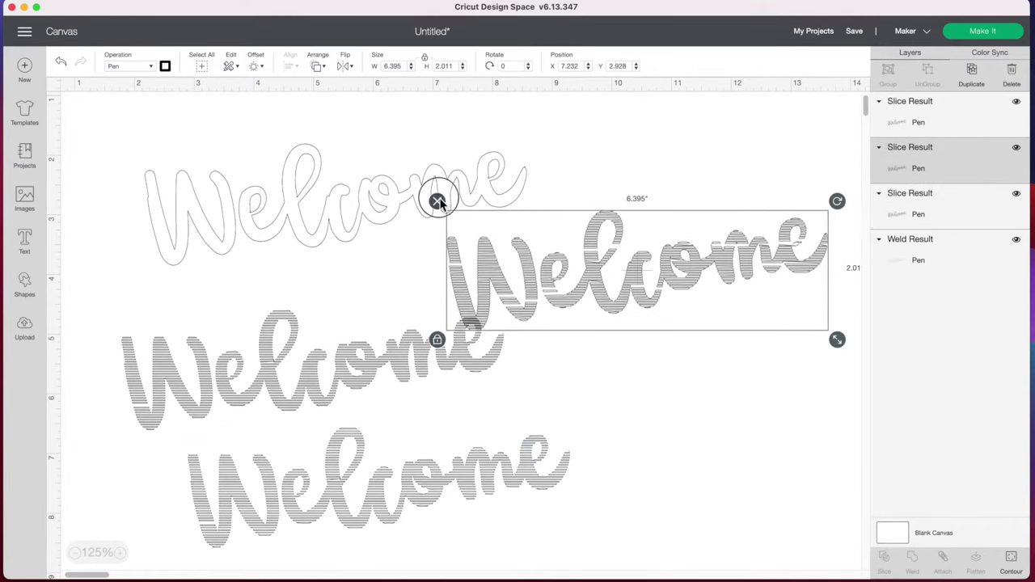
click(437, 202)
drag(479, 469, 596, 469)
click(300, 419)
drag(365, 374, 490, 344)
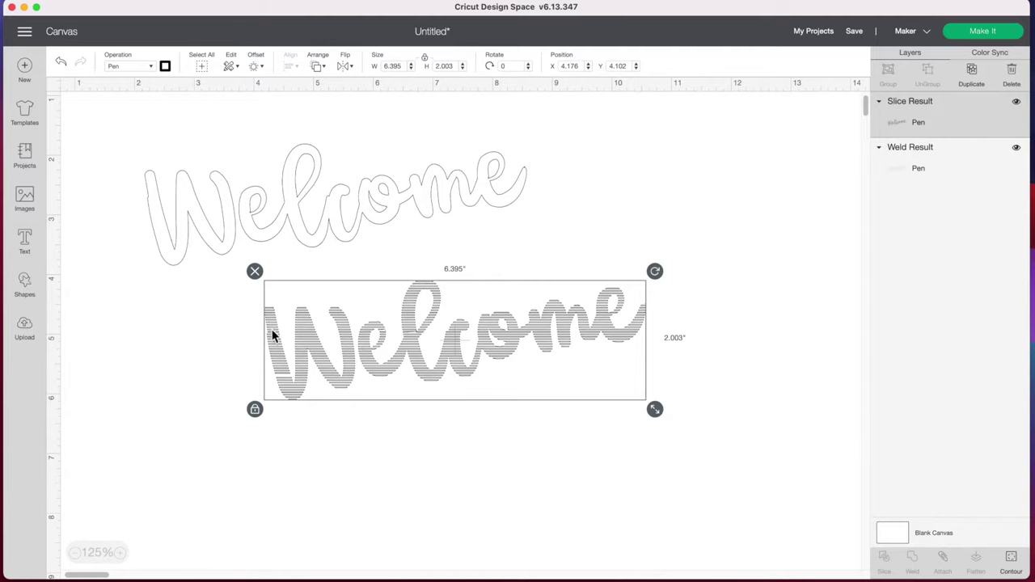
click(374, 410)
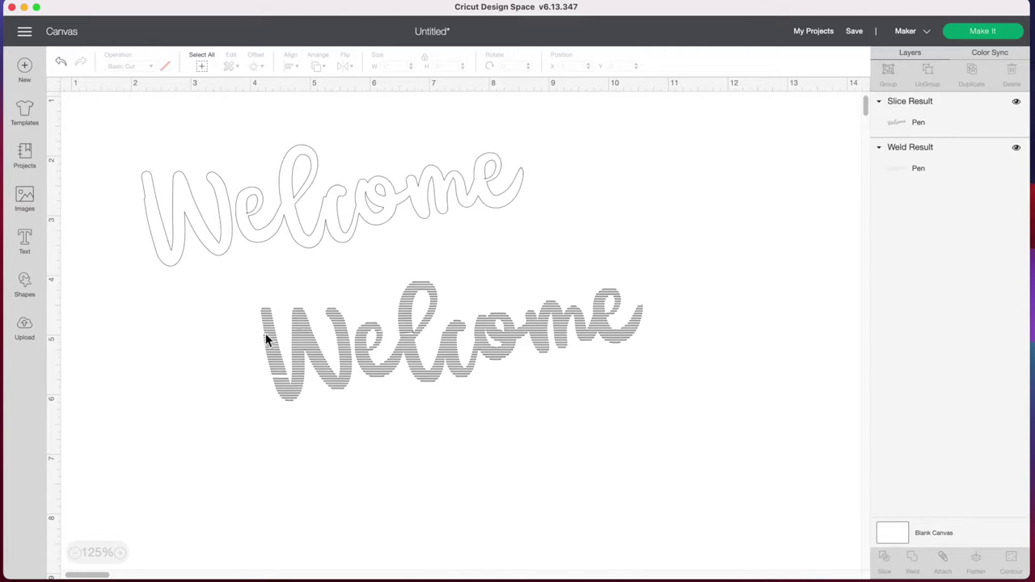
- Move the outline onto the line-filled Welcome and center-align them, together 6.444 by 2.084 inches
click(293, 208)
mouse_move(291, 185)
mouse_down()
mouse_move(335, 227)
mouse_move(376, 316)
mouse_move(405, 320)
mouse_up()
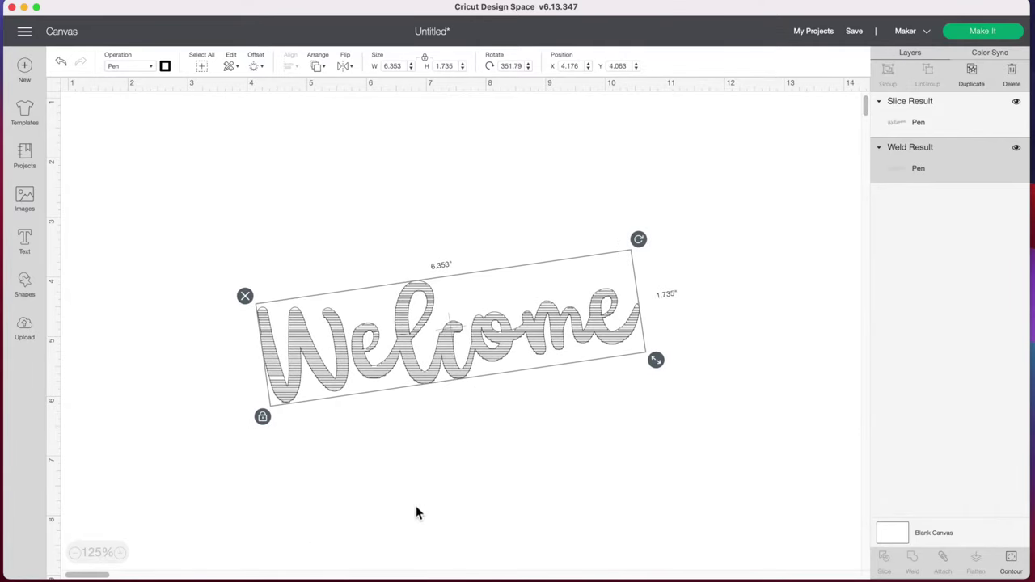
drag(466, 492, 350, 271)
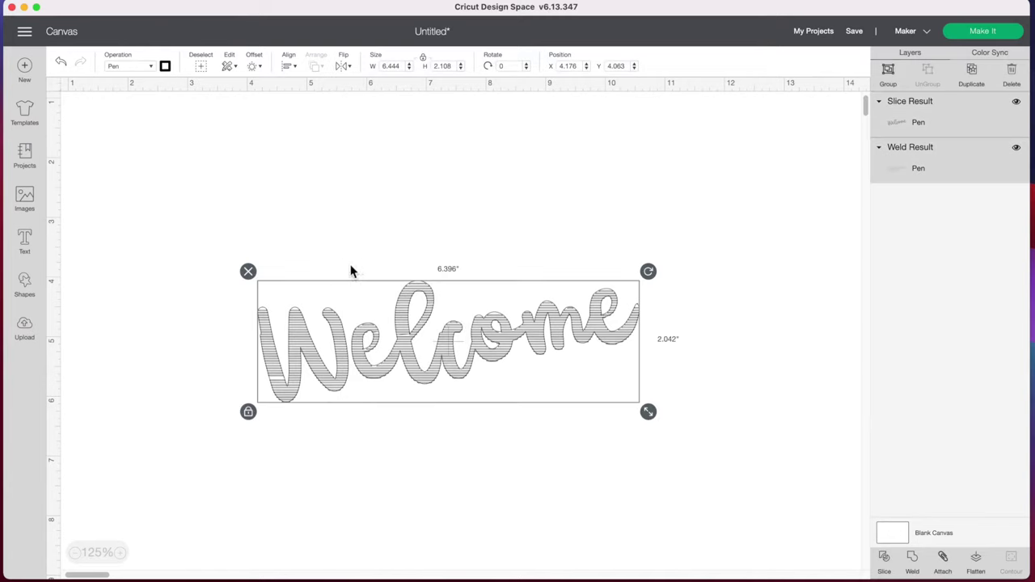
click(290, 68)
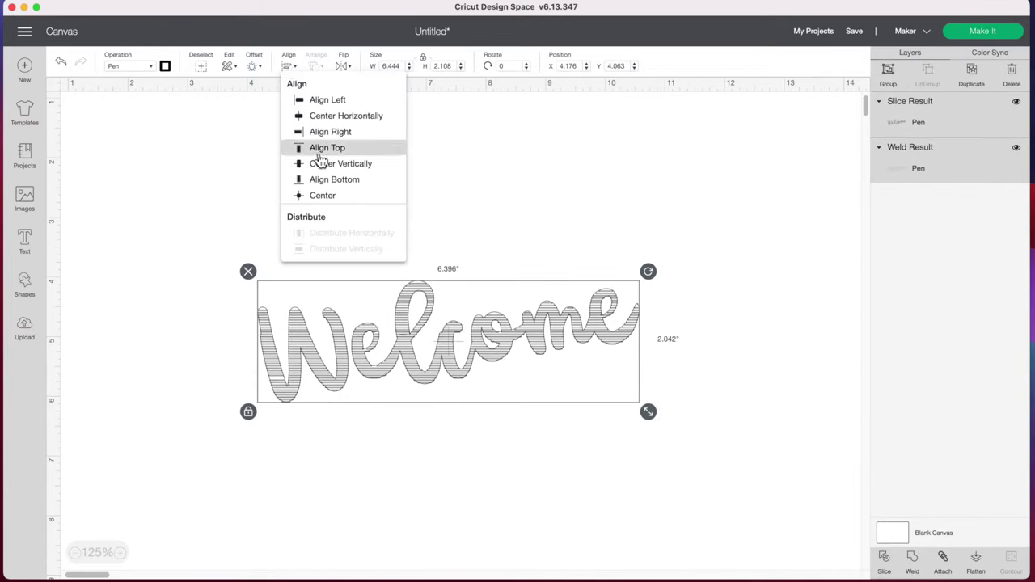
click(322, 196)
click(343, 201)
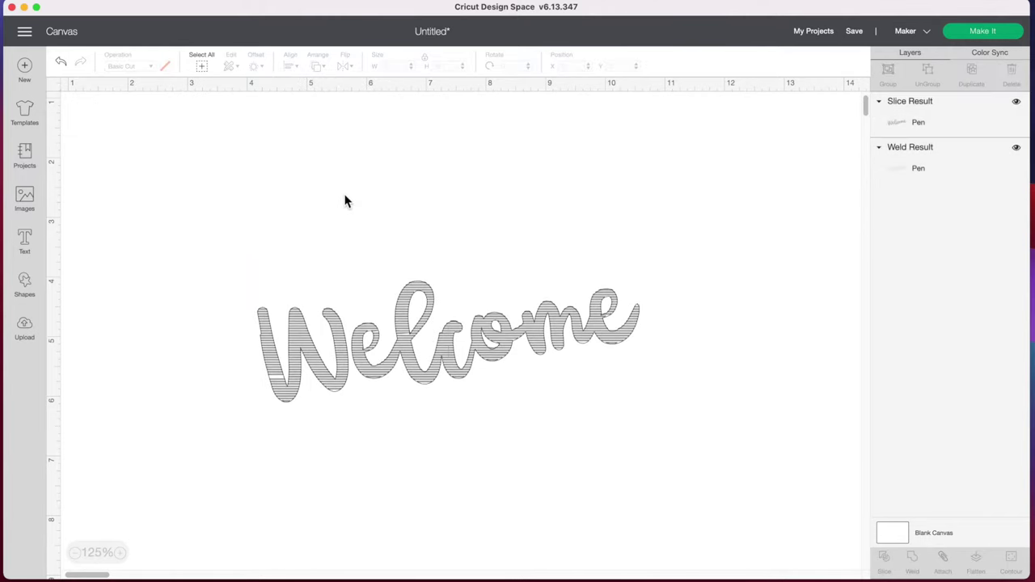
drag(233, 209, 554, 443)
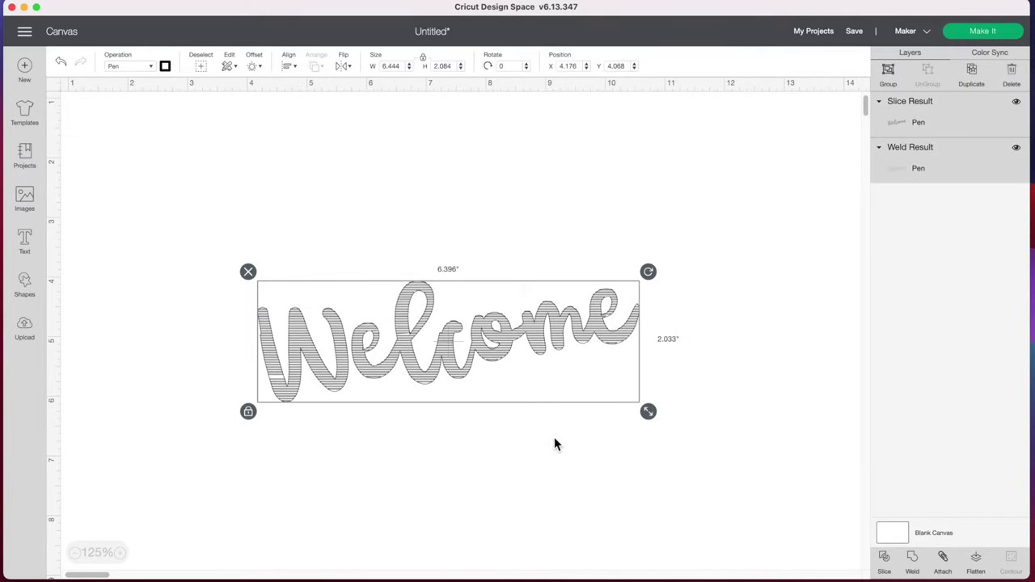
- Attach both Welcome layers and set them to draw with a Gold M - Marker (1mm) pen
click(953, 572)
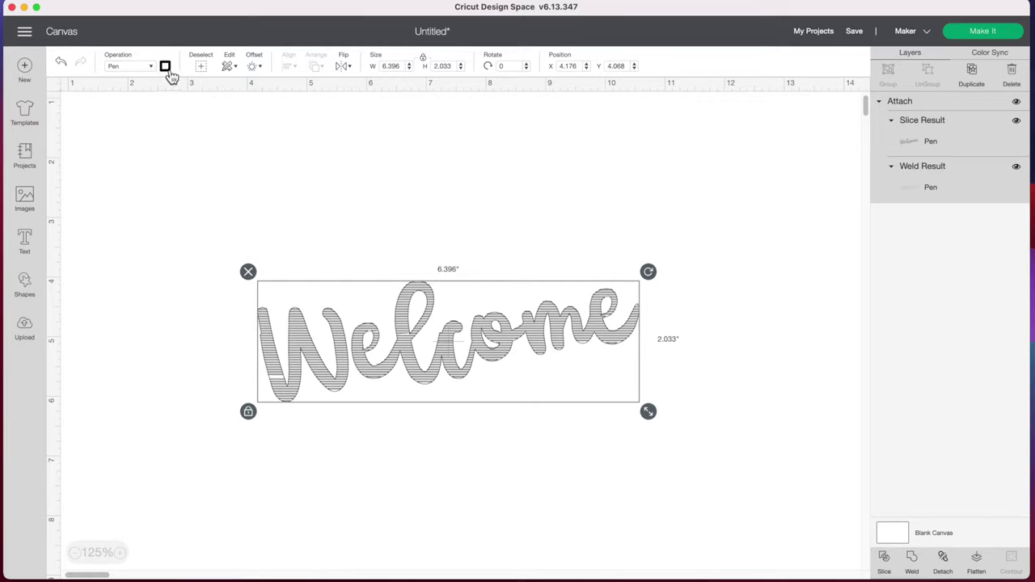
click(166, 67)
click(295, 116)
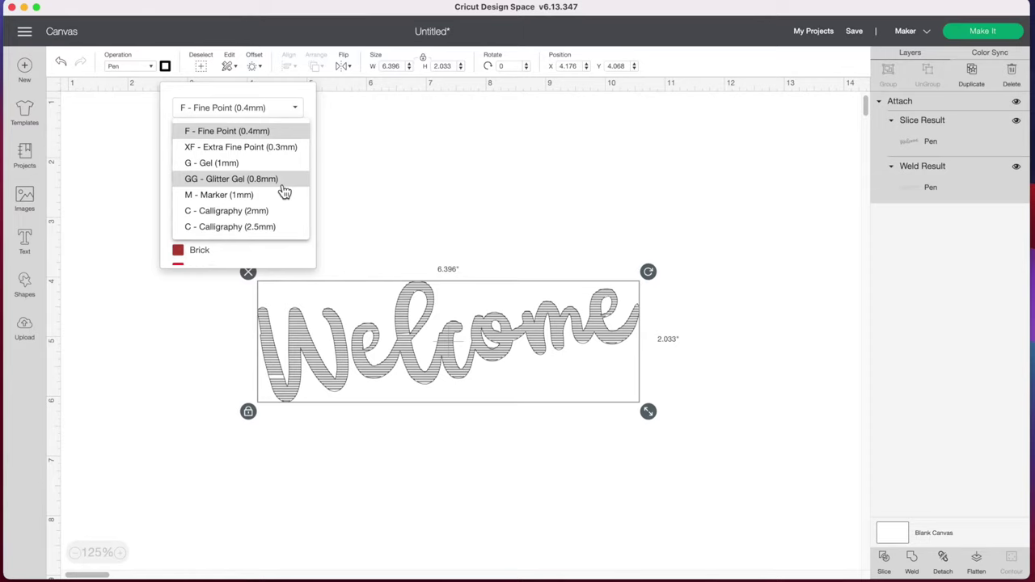
click(244, 199)
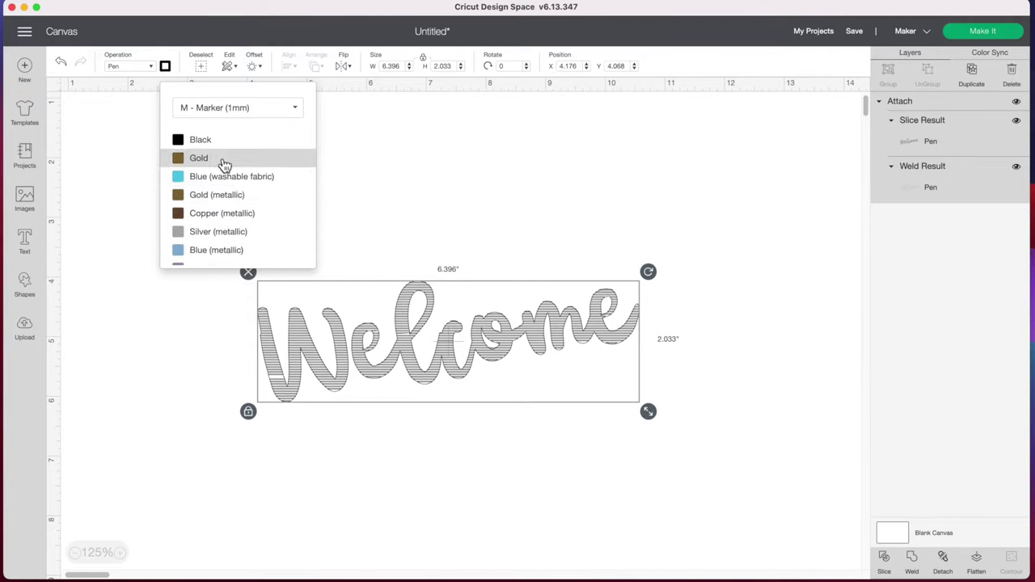
click(224, 160)
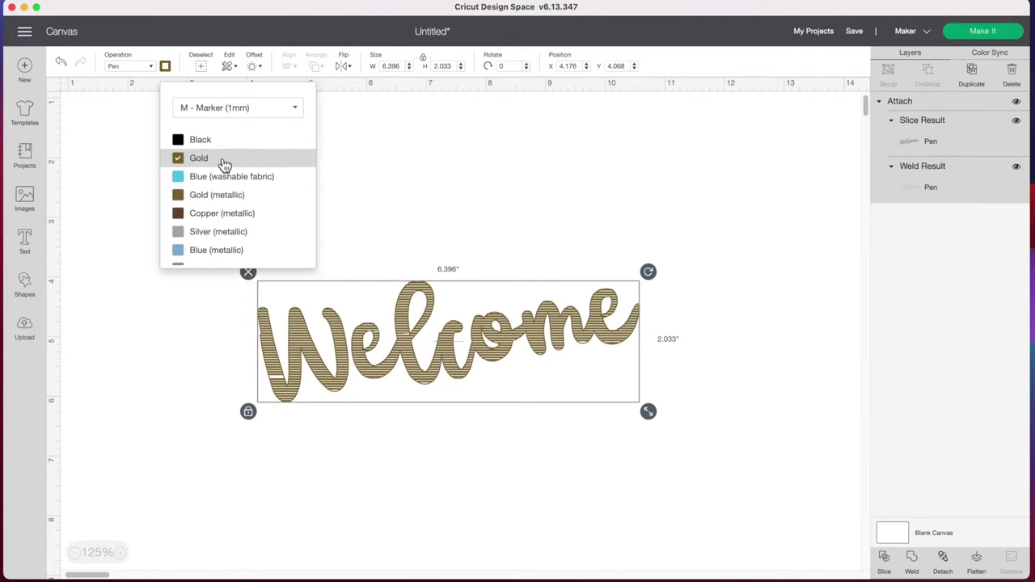
click(511, 173)
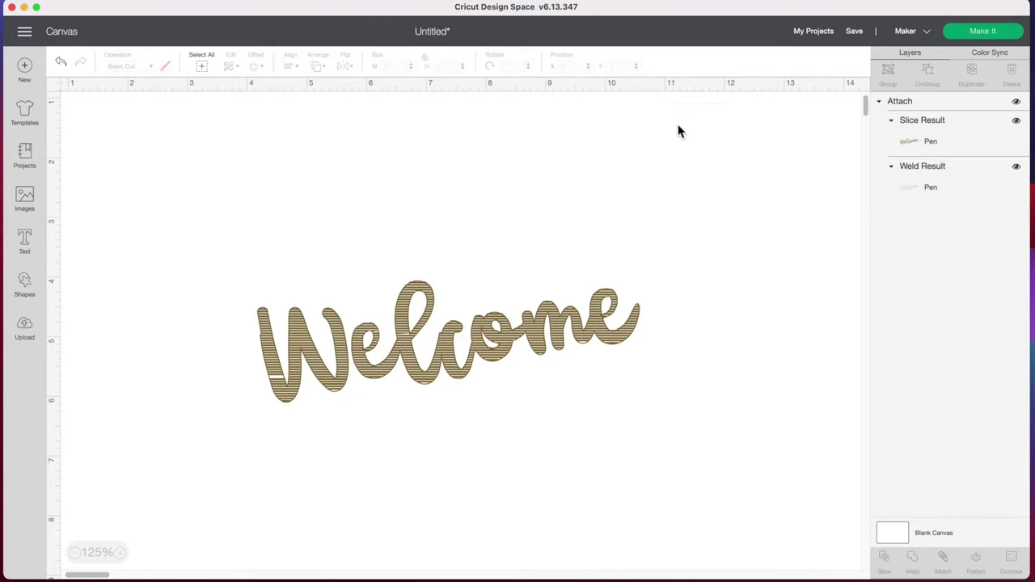
- Send the Welcome design to Make It, past the mat preview, with Copy Paper – 20 lb (75 gsm) as base material
click(998, 40)
click(981, 562)
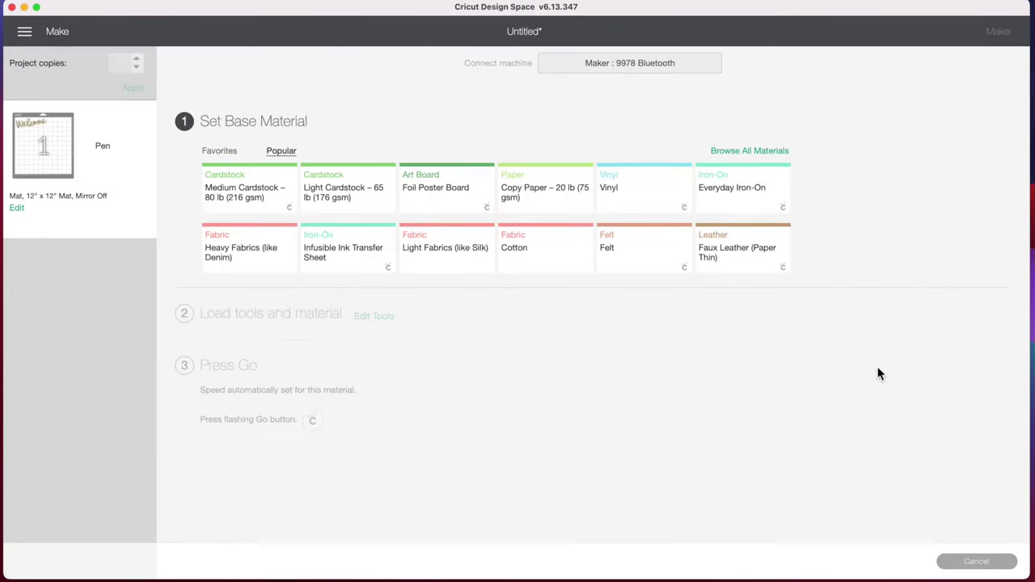
click(549, 208)
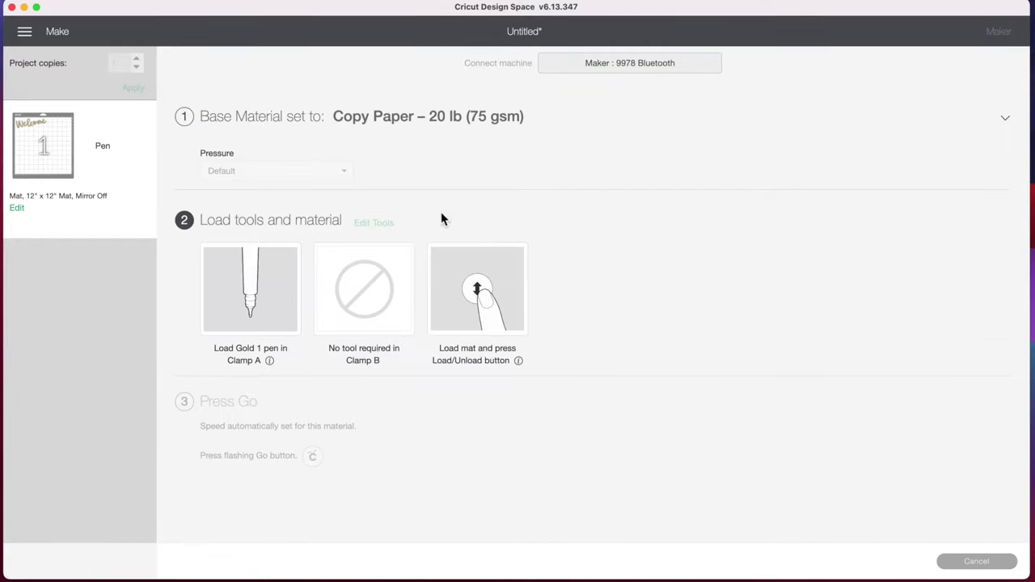